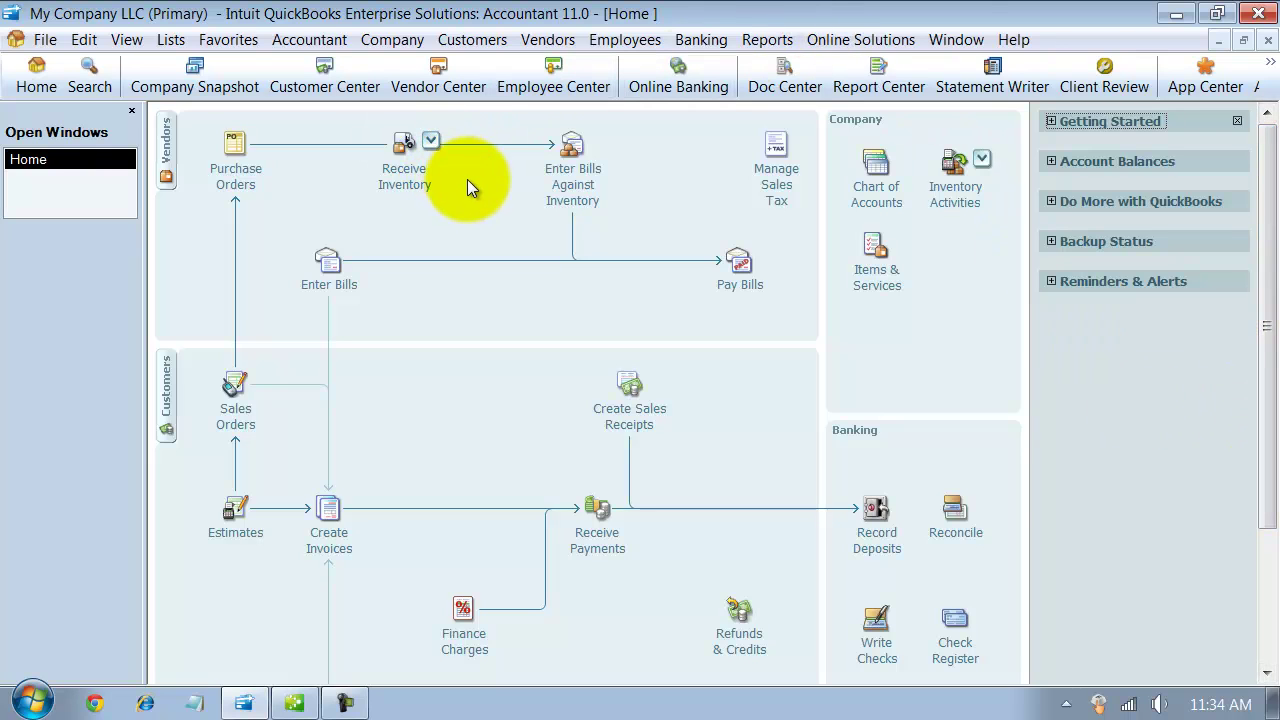
Step: Open the Item List and widen the Name and Type columns beside the sales tax items
left_click(171, 40)
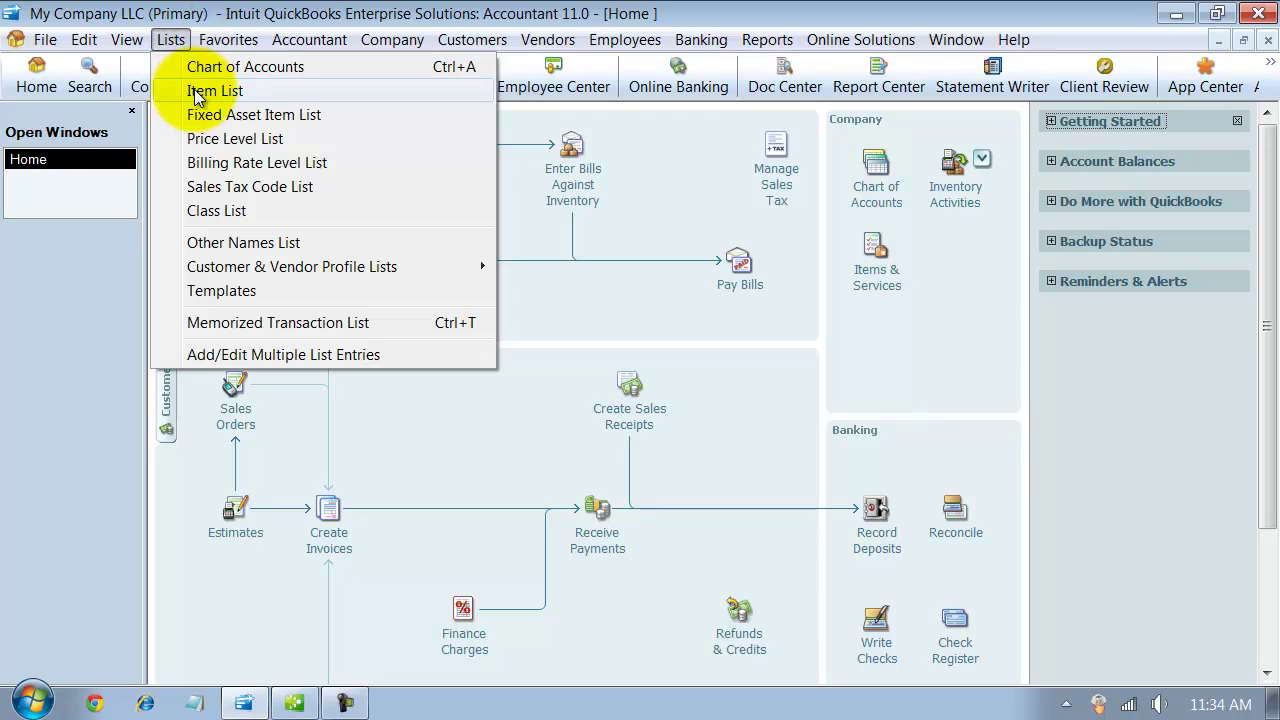
left_click(214, 91)
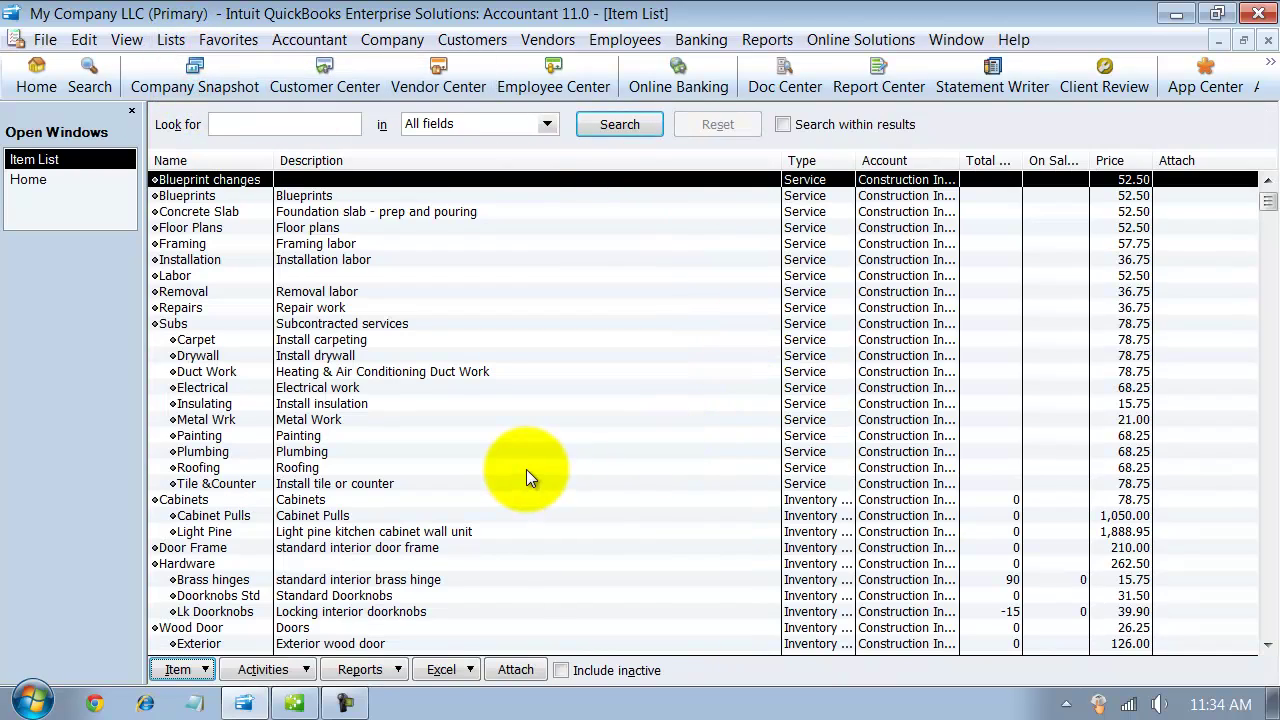
scroll(683, 448, "down", 5)
scroll(683, 442, "down", 9)
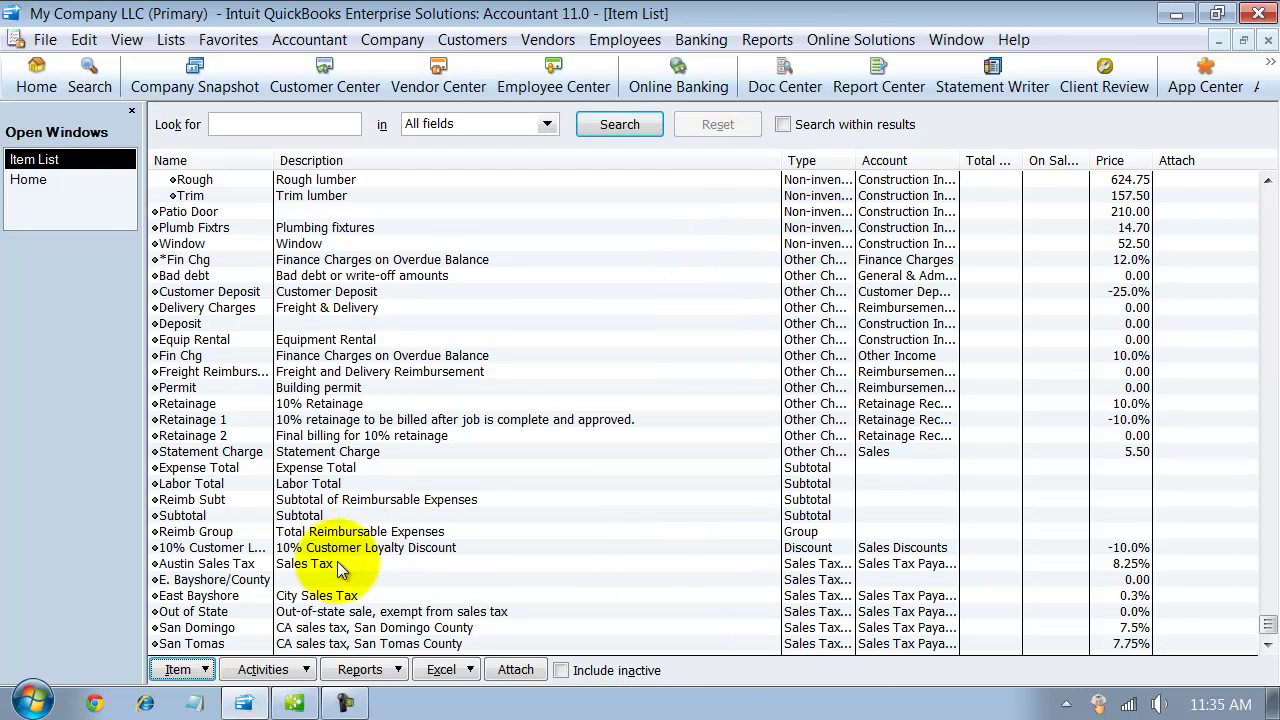
left_click_drag(267, 164, 349, 164)
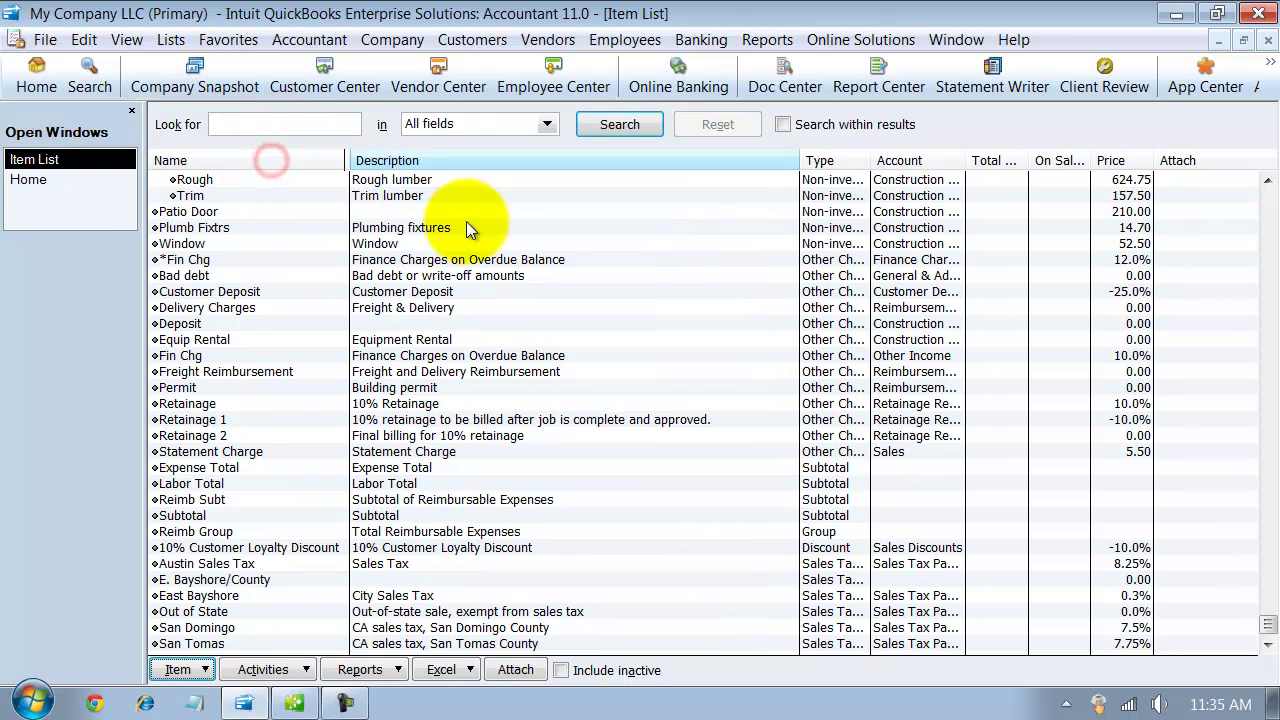
left_click_drag(871, 160, 957, 166)
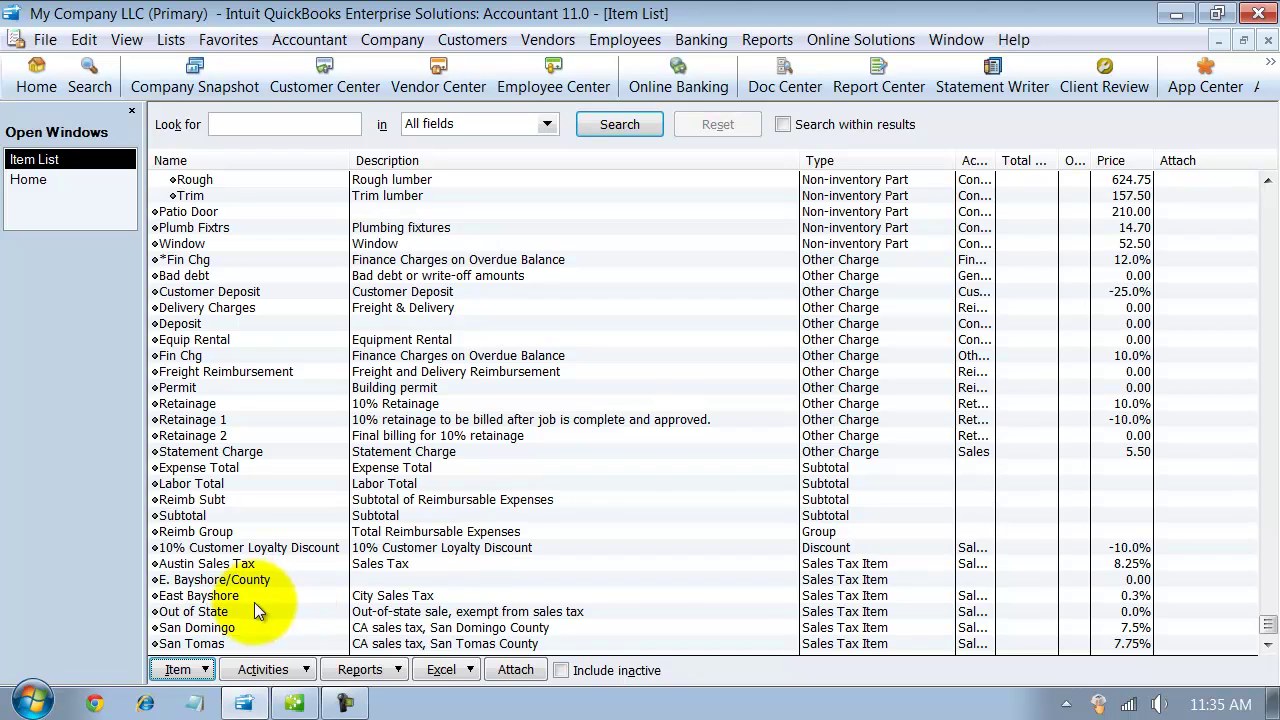
Step: Start a new item of type Sales Tax Item named Texas Sales Tax
left_click(180, 669)
left_click(240, 303)
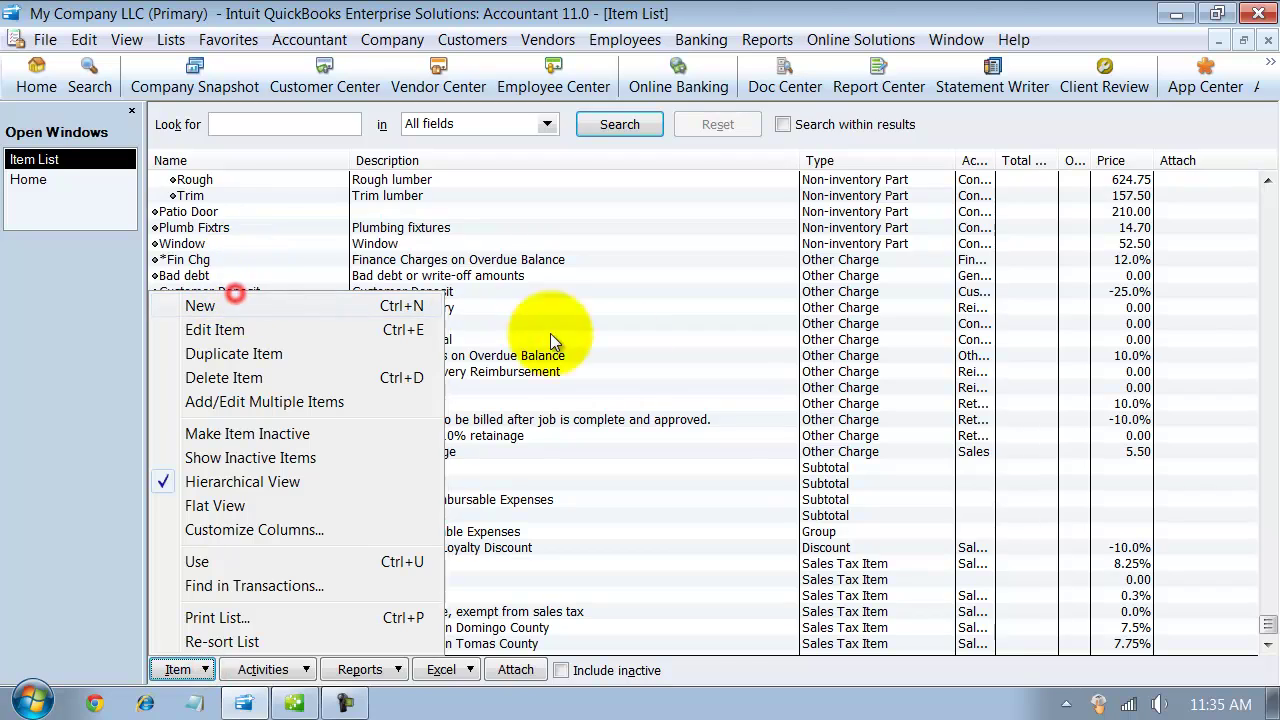
left_click(222, 313)
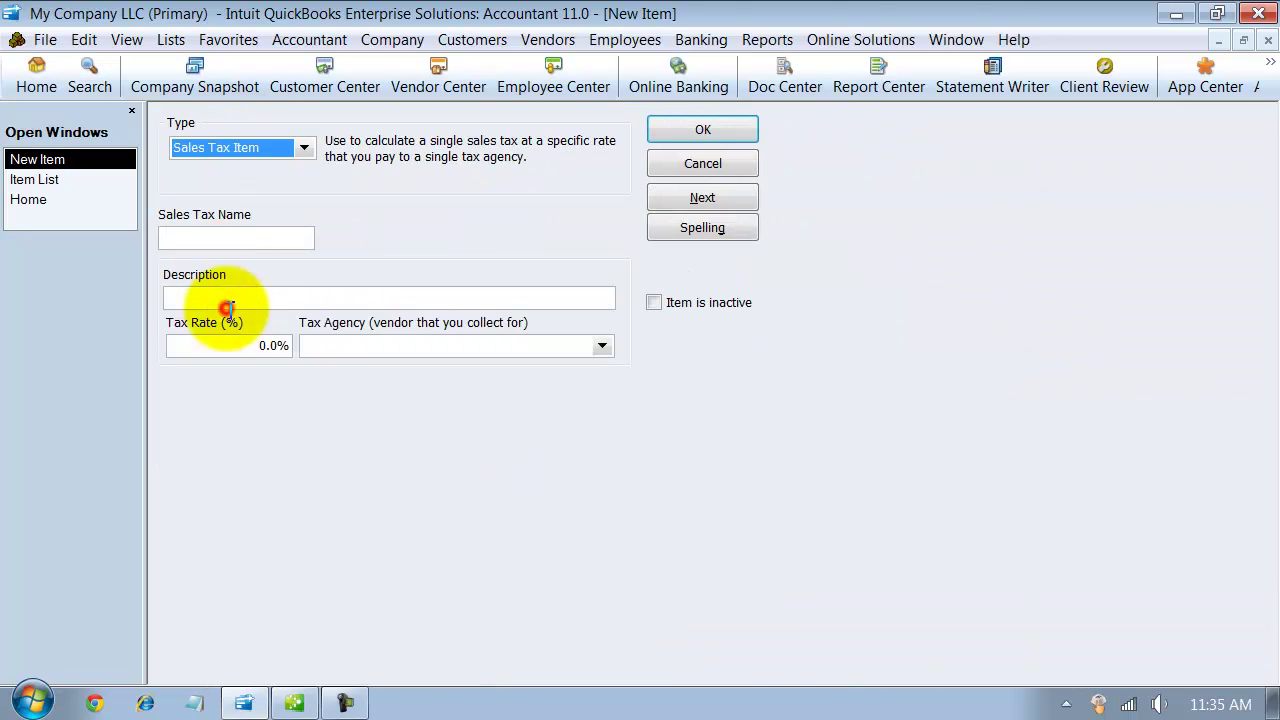
left_click(196, 234)
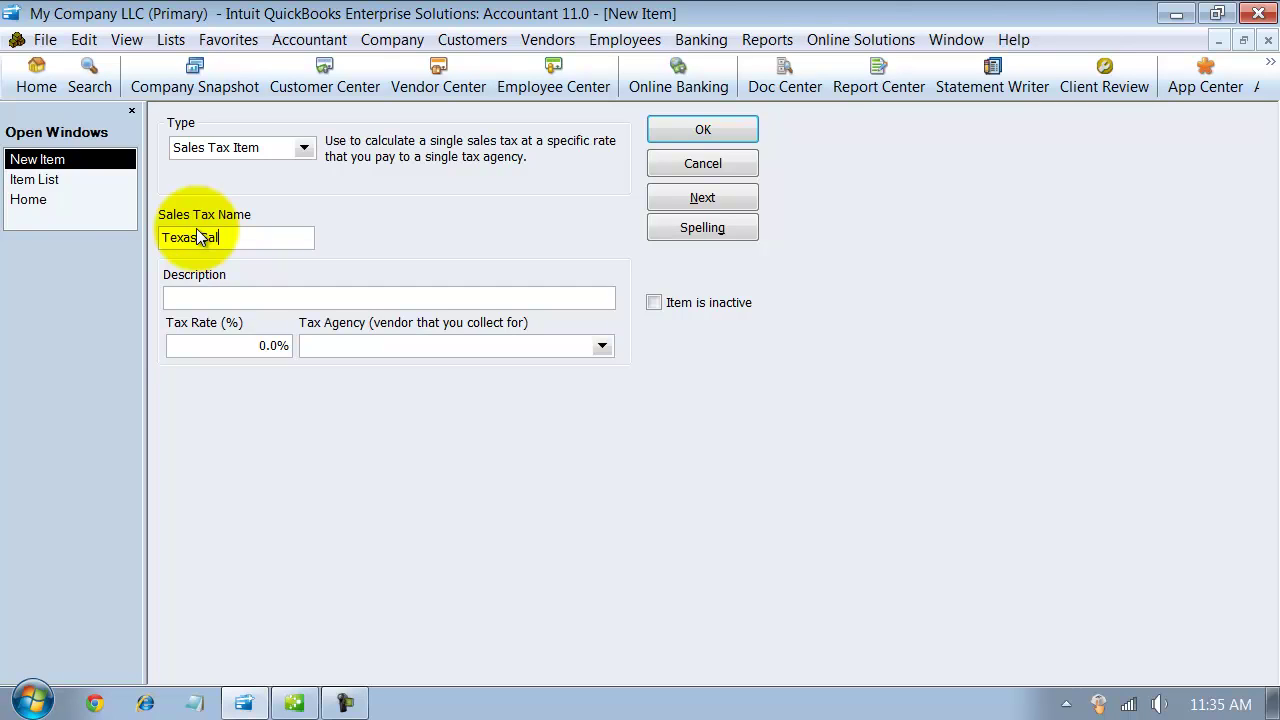
type("Texas Sales Tax")
key("Tab")
key("Tab")
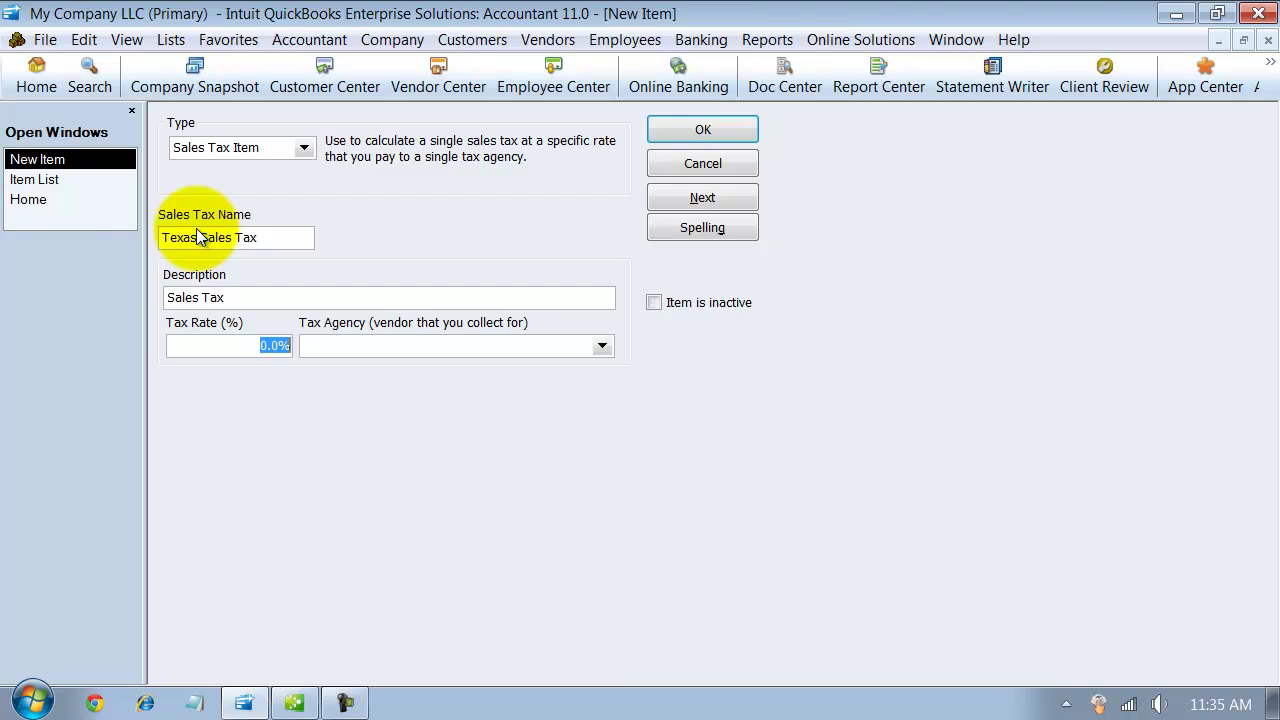
Step: Set the Texas Sales Tax rate to 6% with State Comptroller as the tax agency, and save the item
type("6")
key("Tab")
type("Sta")
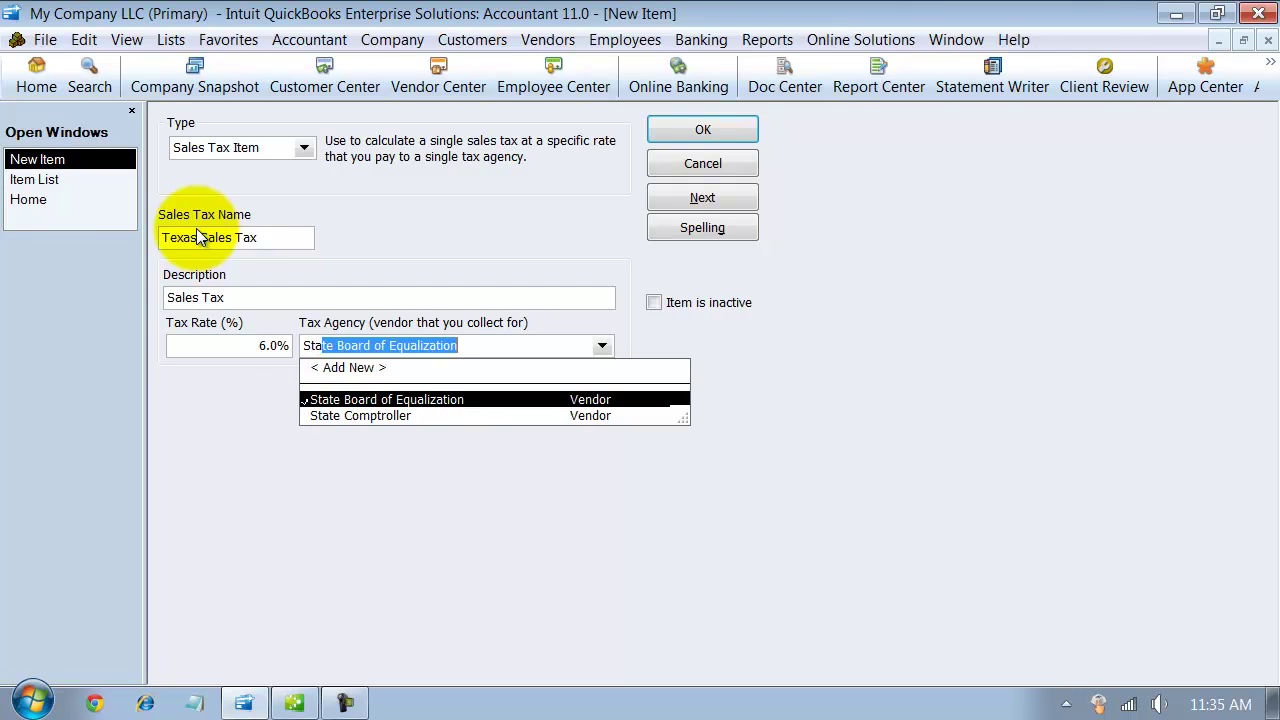
left_click(372, 417)
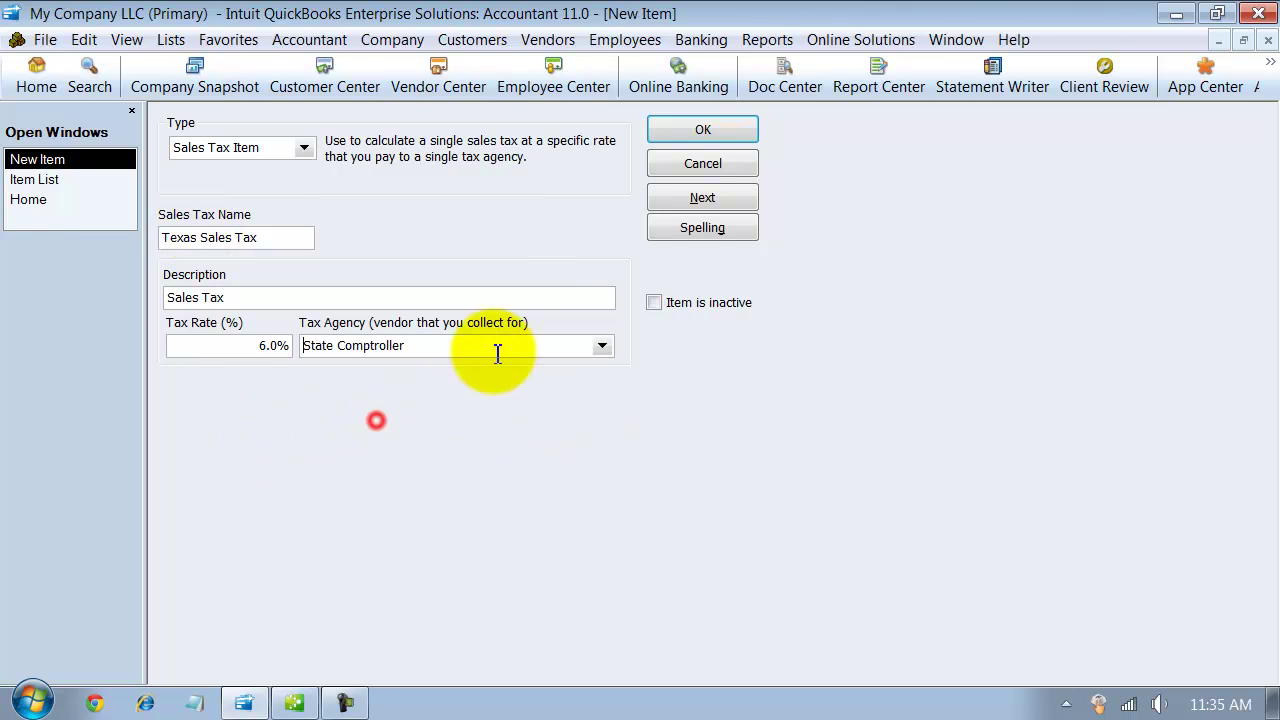
left_click(696, 121)
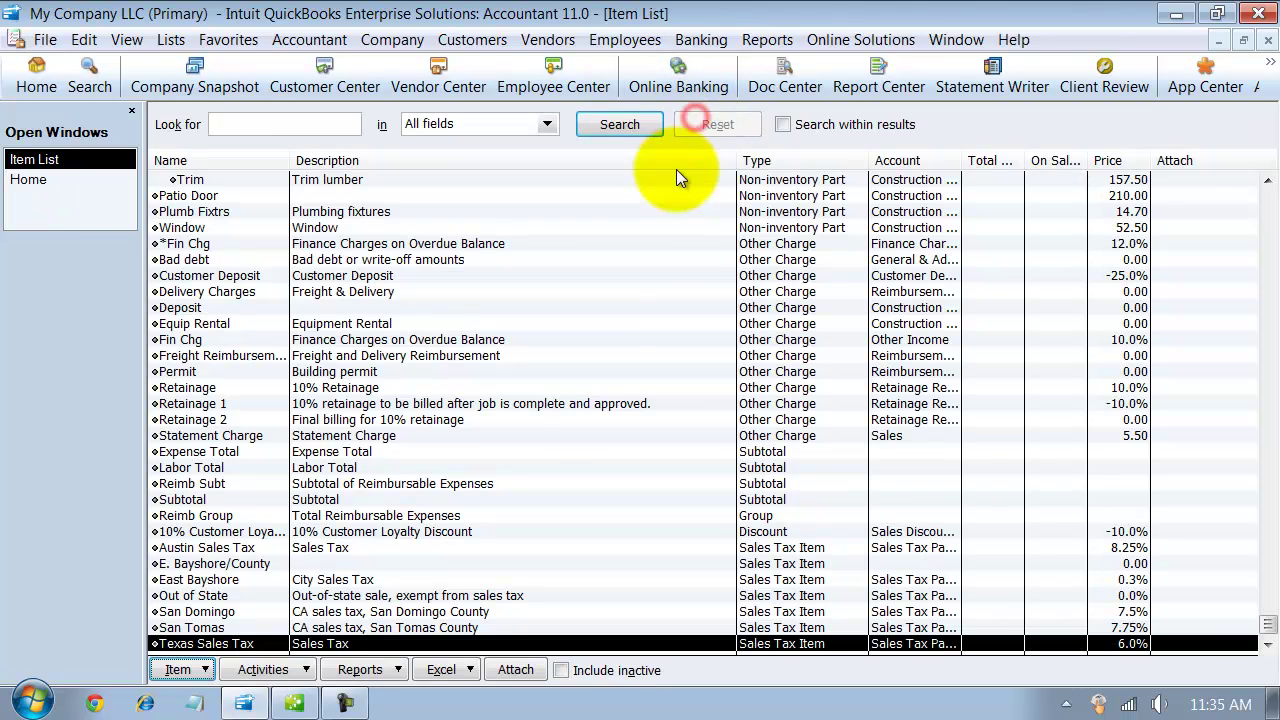
Step: Edit the Austin Sales Tax item and set its tax rate to 1.25%
left_click(187, 550)
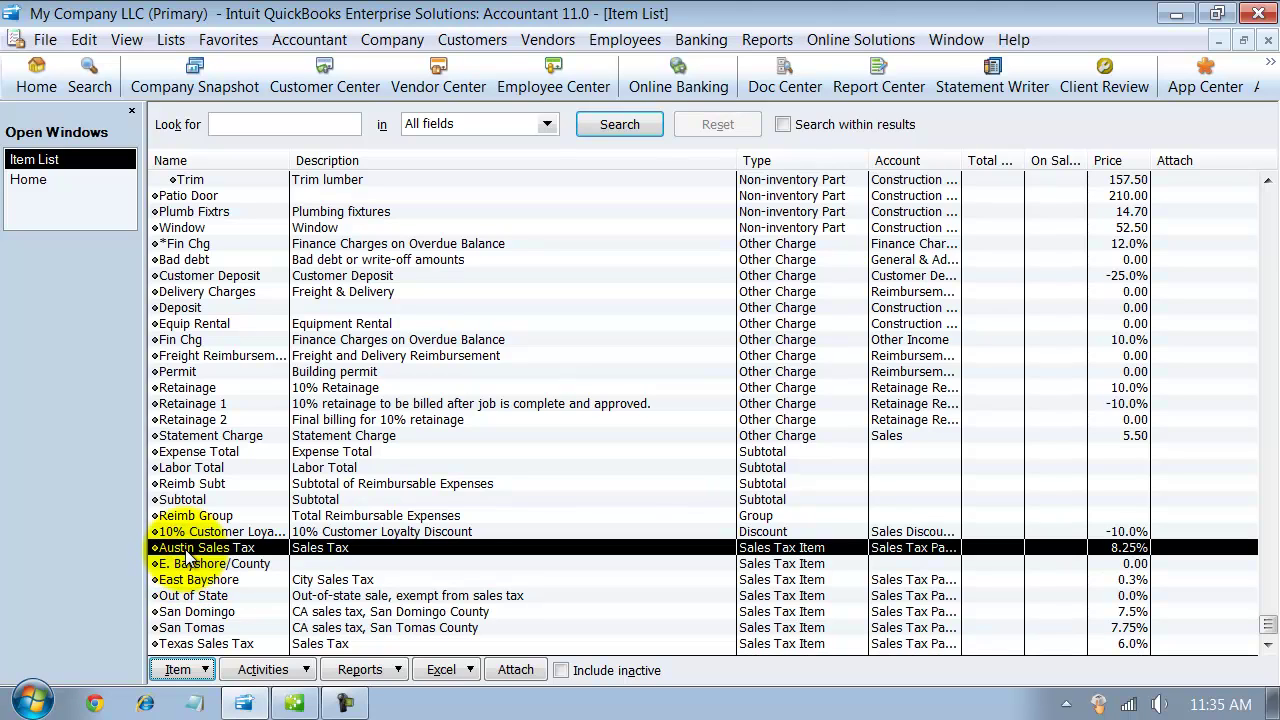
right_click(187, 555)
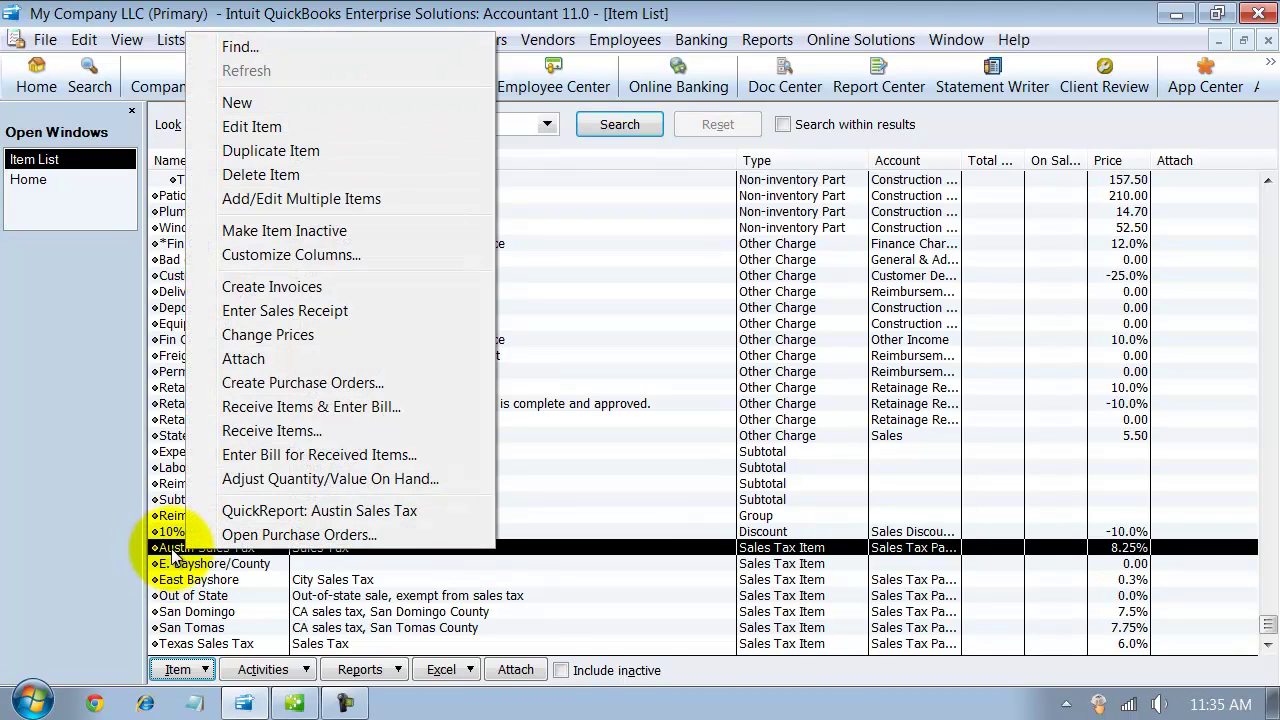
left_click(260, 126)
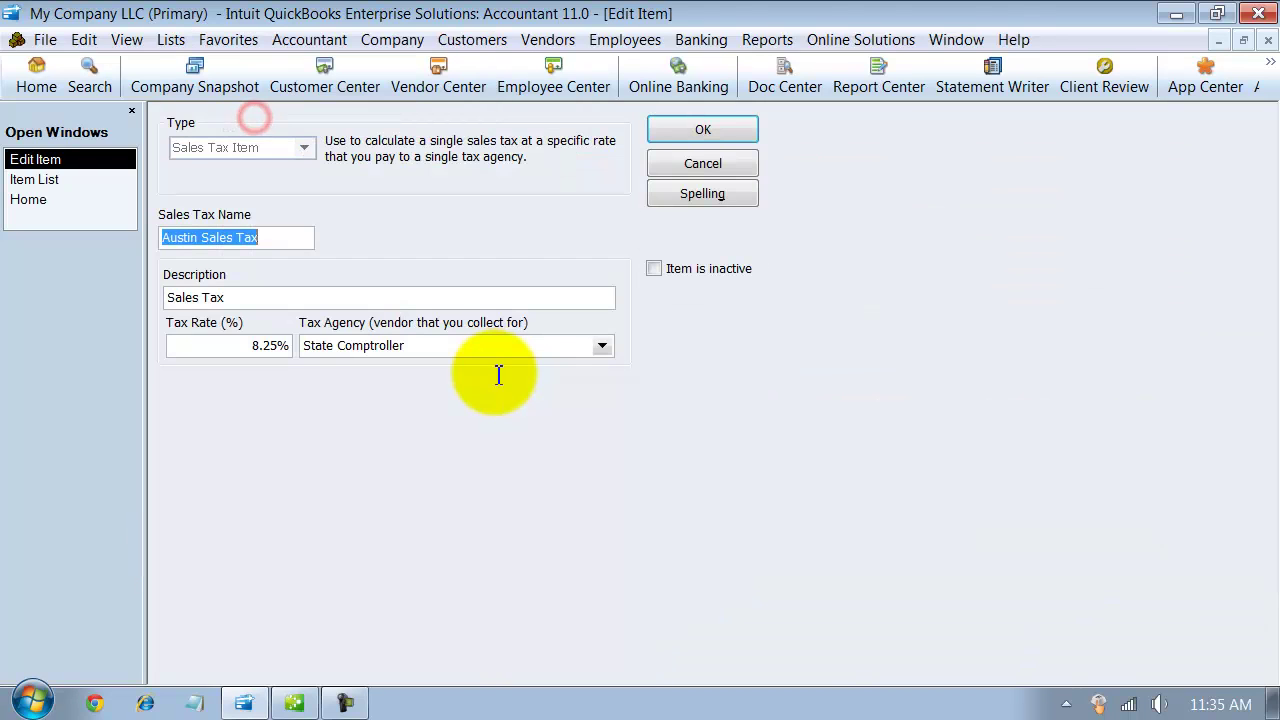
left_click(253, 345)
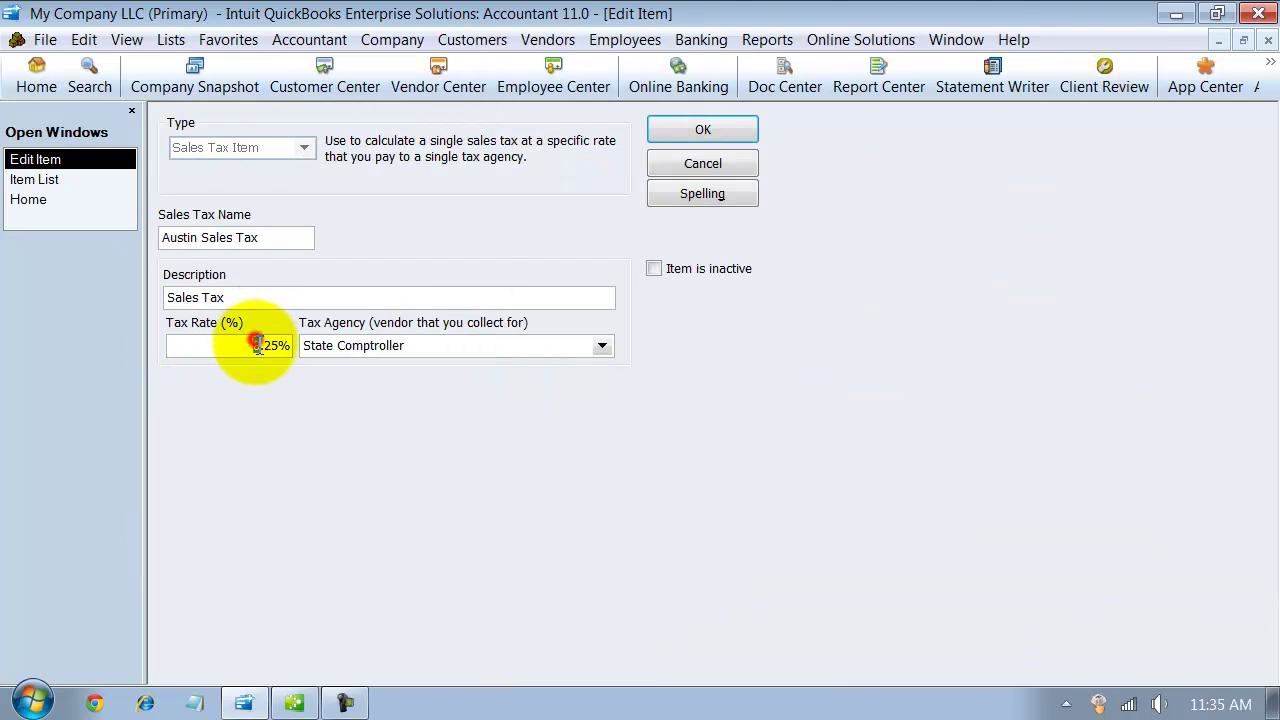
left_click_drag(255, 345, 267, 345)
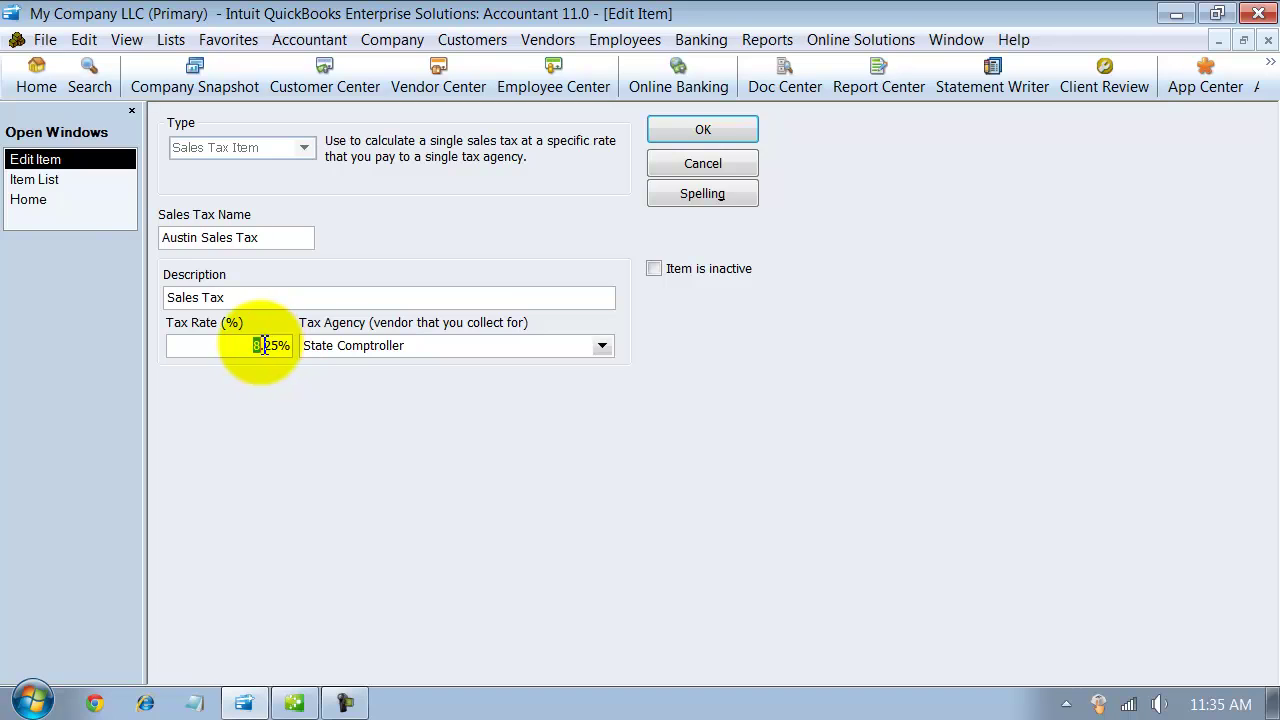
type("1")
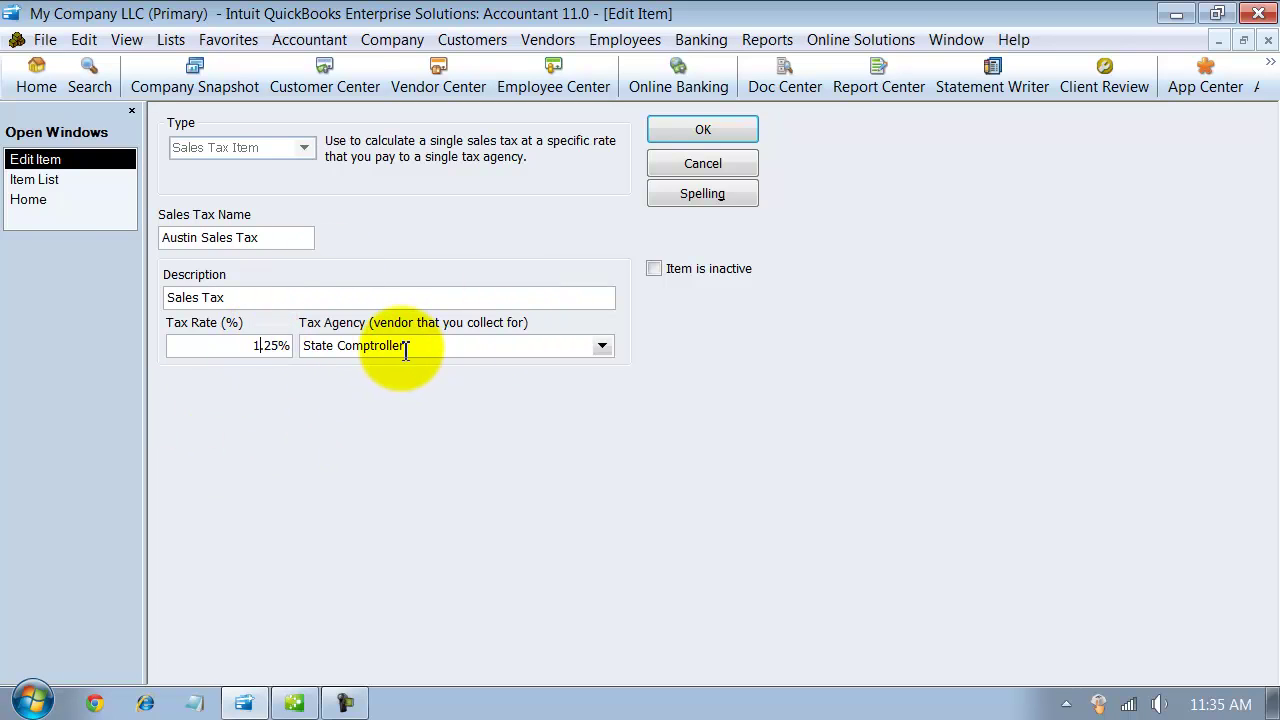
Step: Set the Austin Sales Tax agency to City of Austin, quick-adding it as a vendor, and save the item
left_click(611, 347)
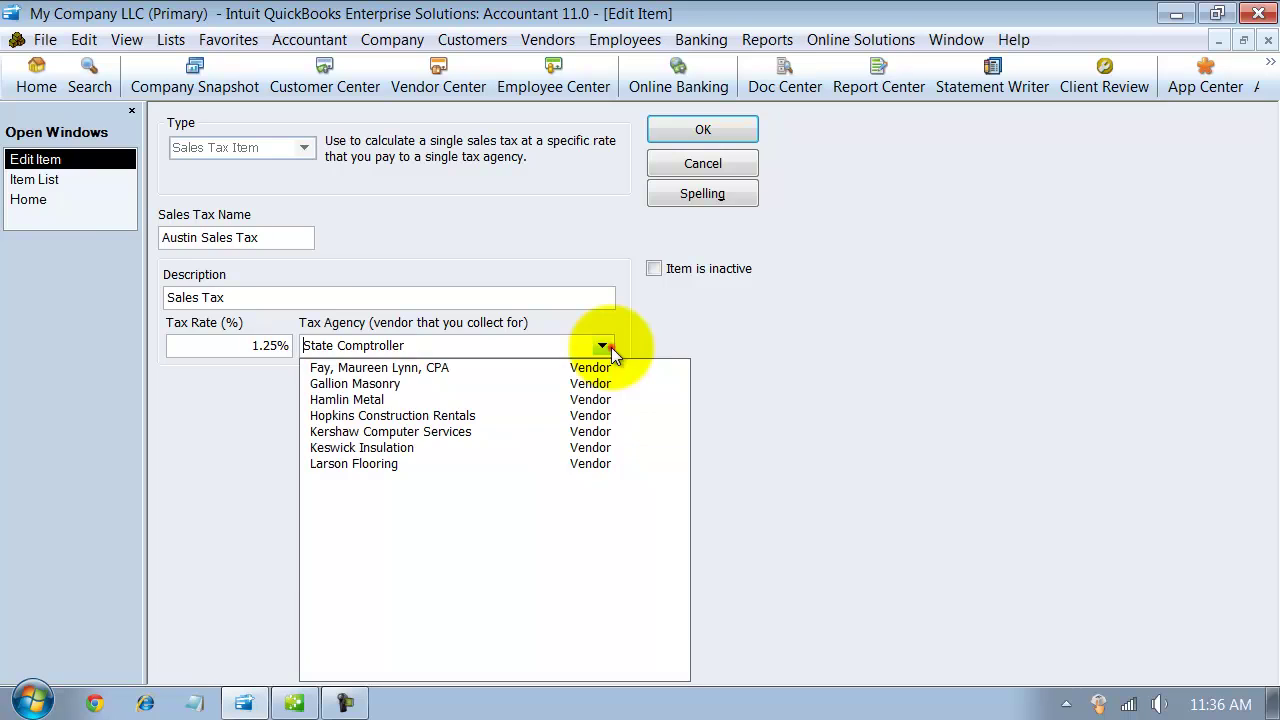
left_click(463, 346)
type("City")
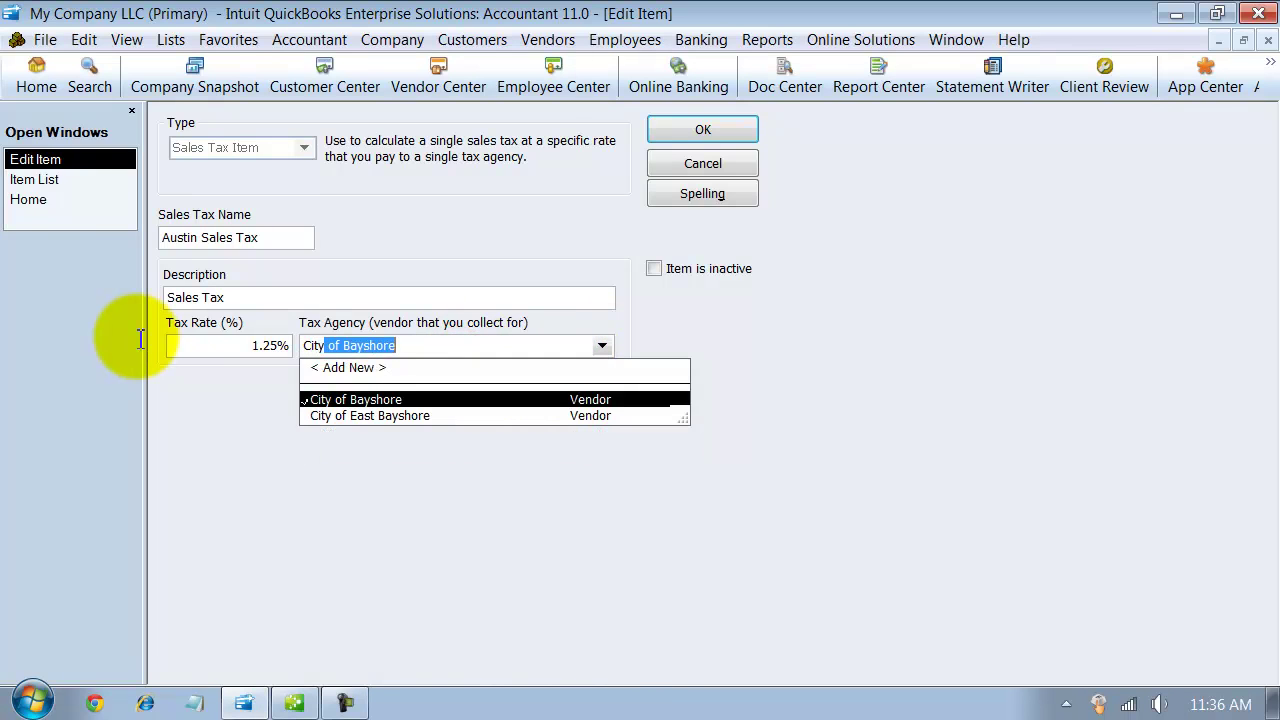
type(" of Austi")
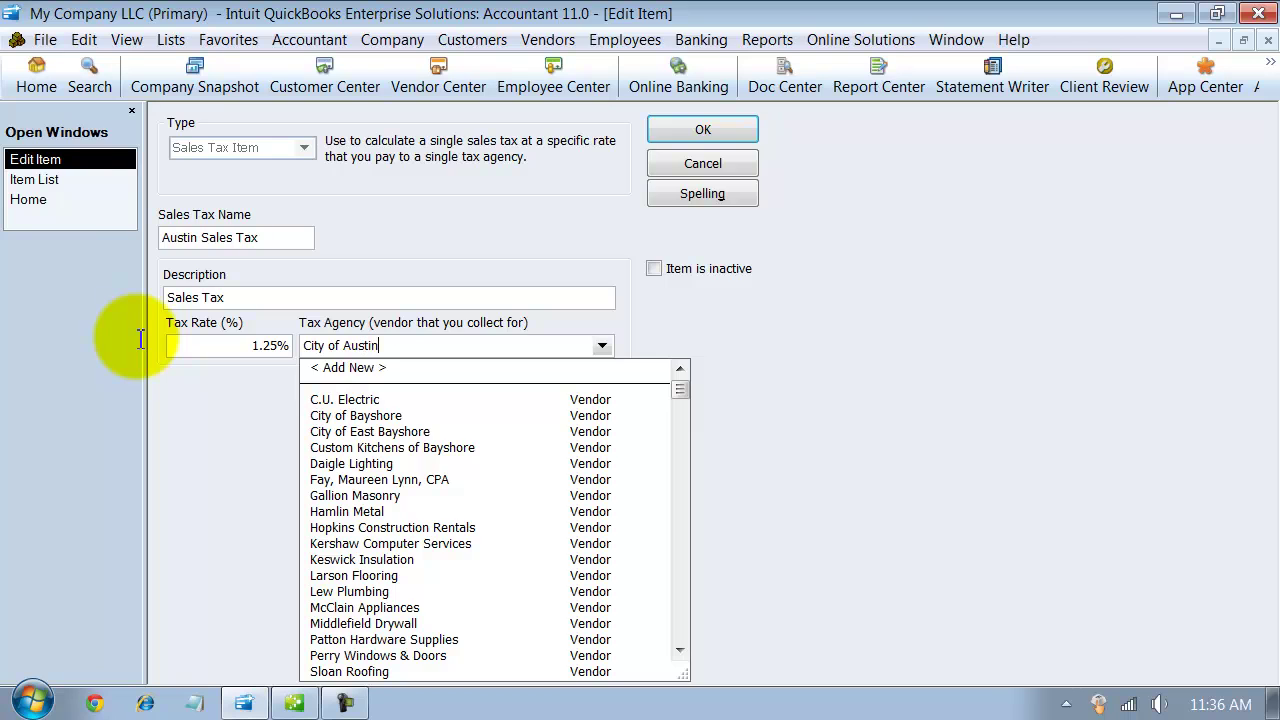
type("n")
key("Tab")
left_click(528, 319)
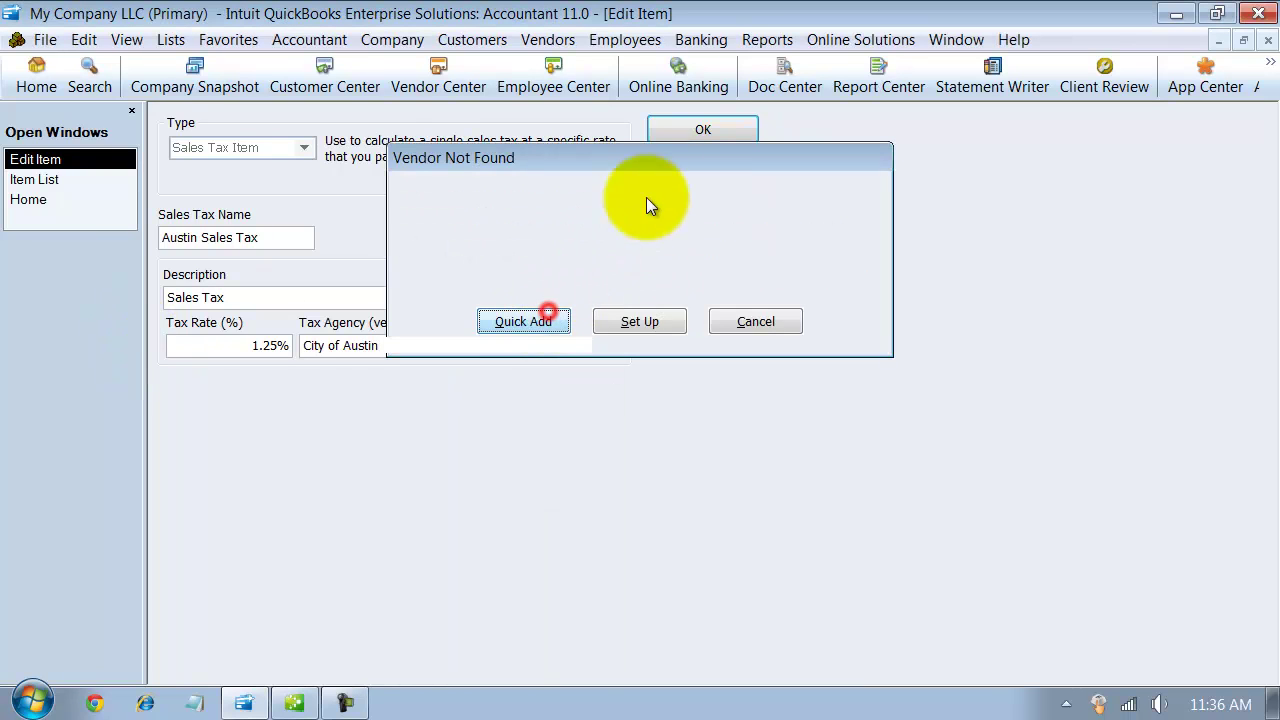
left_click(703, 130)
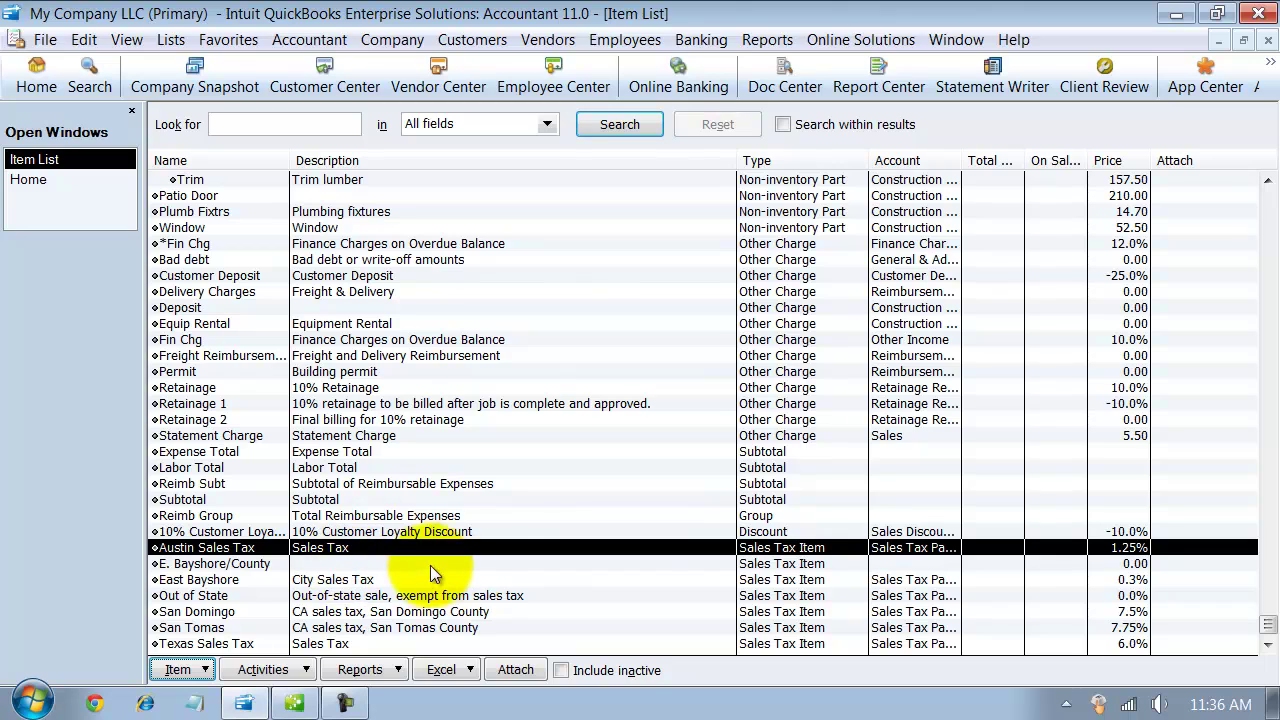
Step: Create a new Sales Tax Item named Travis County Tax with a tax rate of 1%
key("ctrl+n")
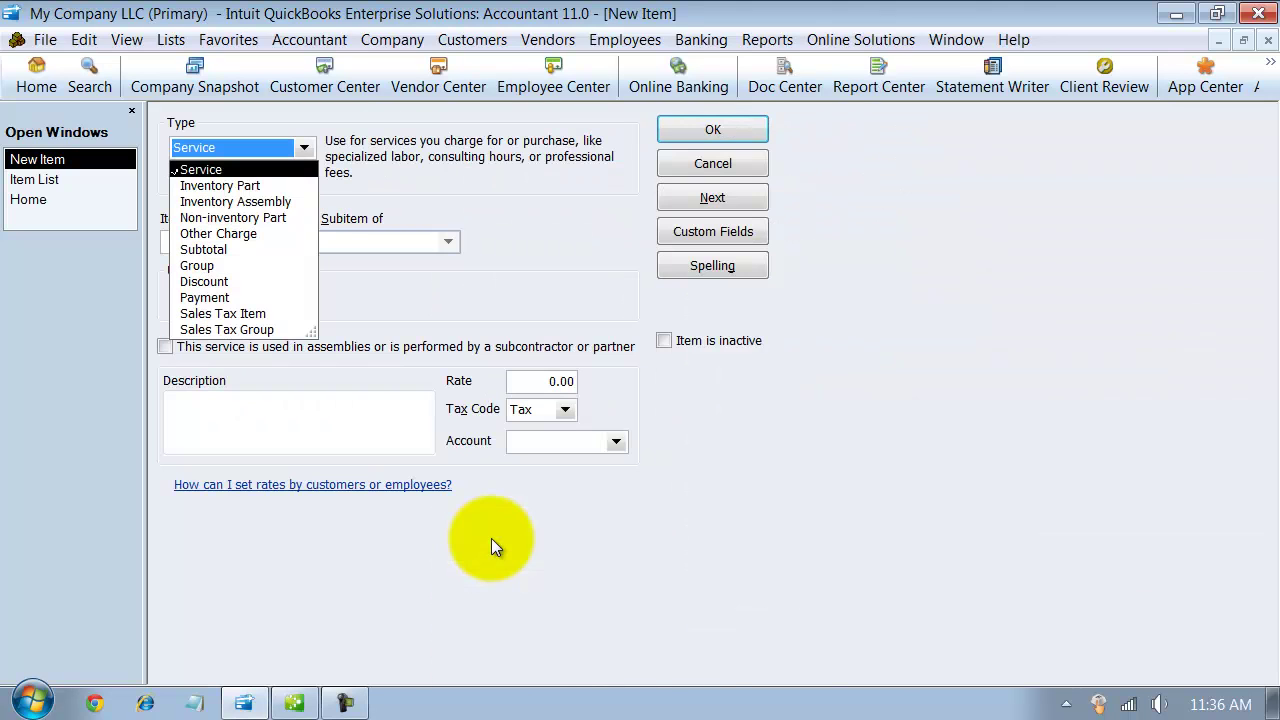
left_click(224, 313)
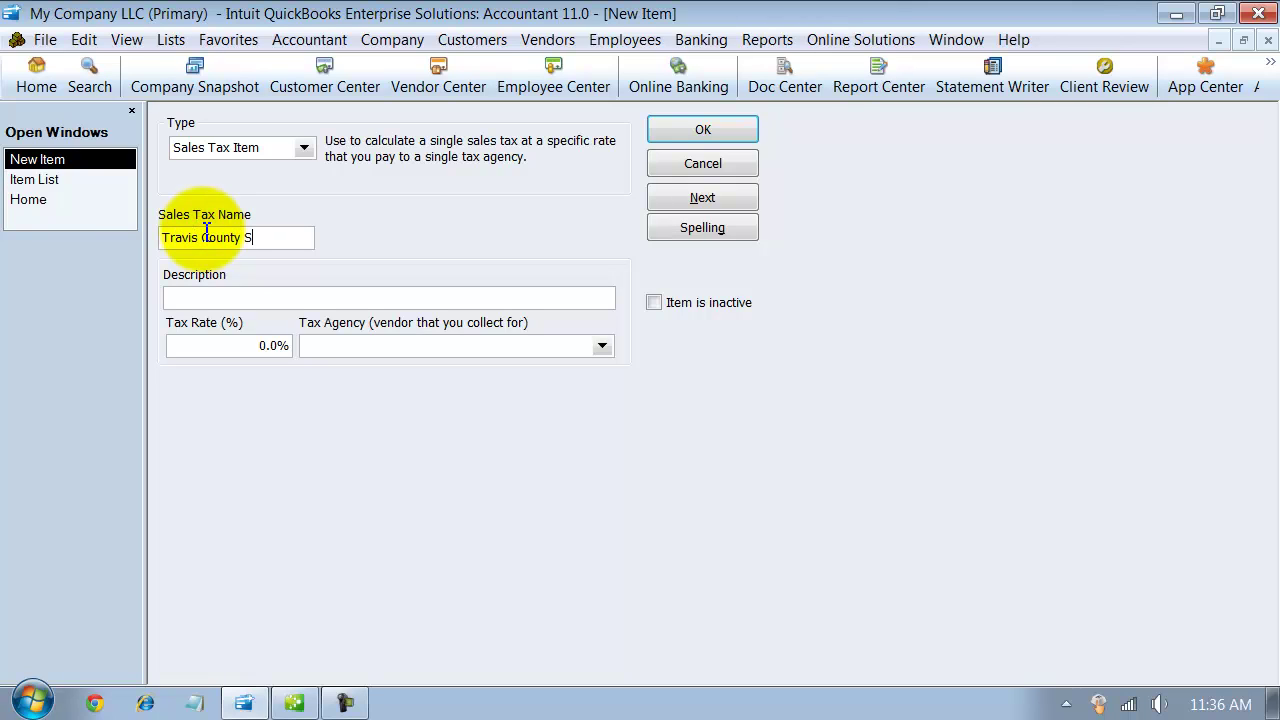
type("x")
key("Tab")
left_click(277, 346)
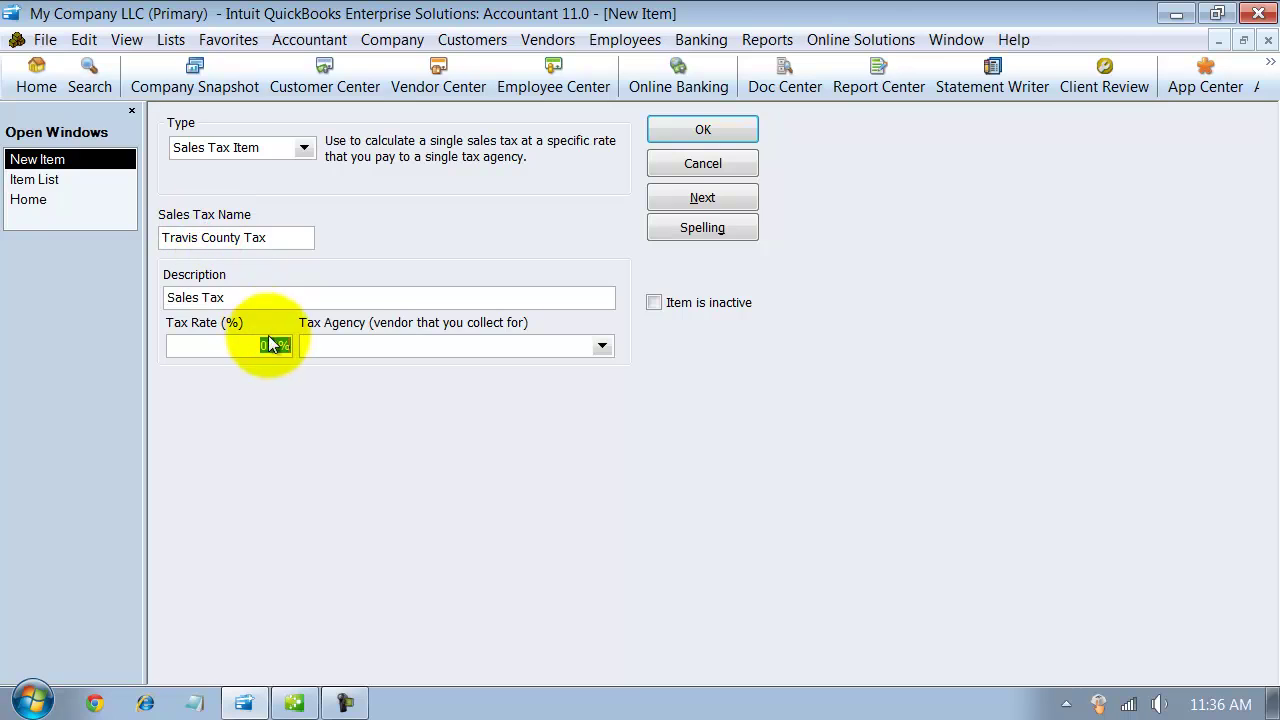
type("1")
key("Tab")
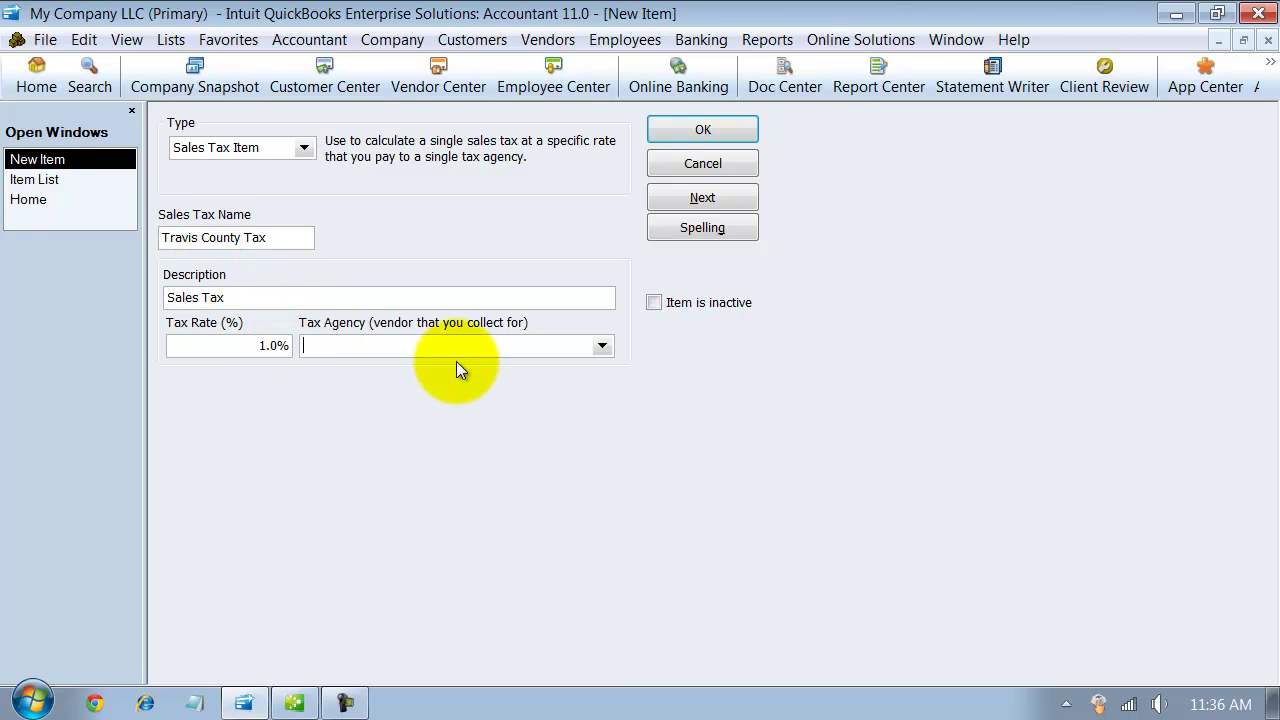
Step: Assign State Comptroller as the tax agency for Travis County Tax and save the item
type("Tra")
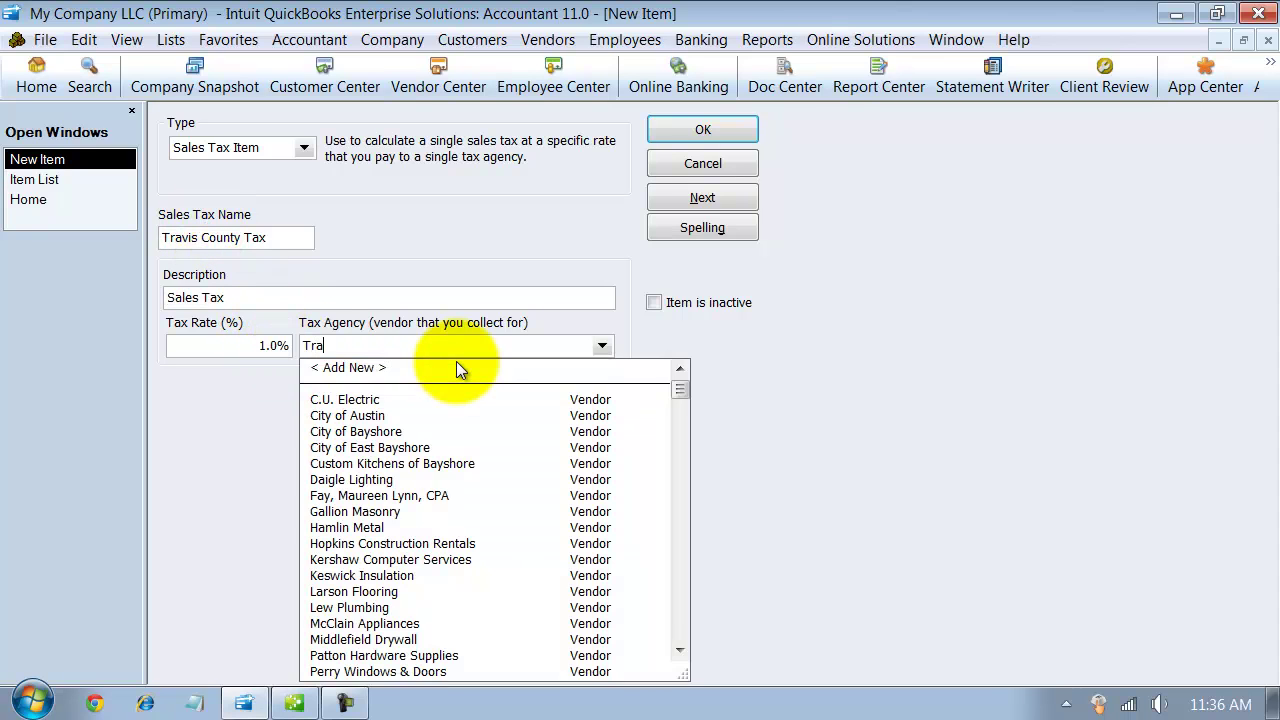
type("vis County")
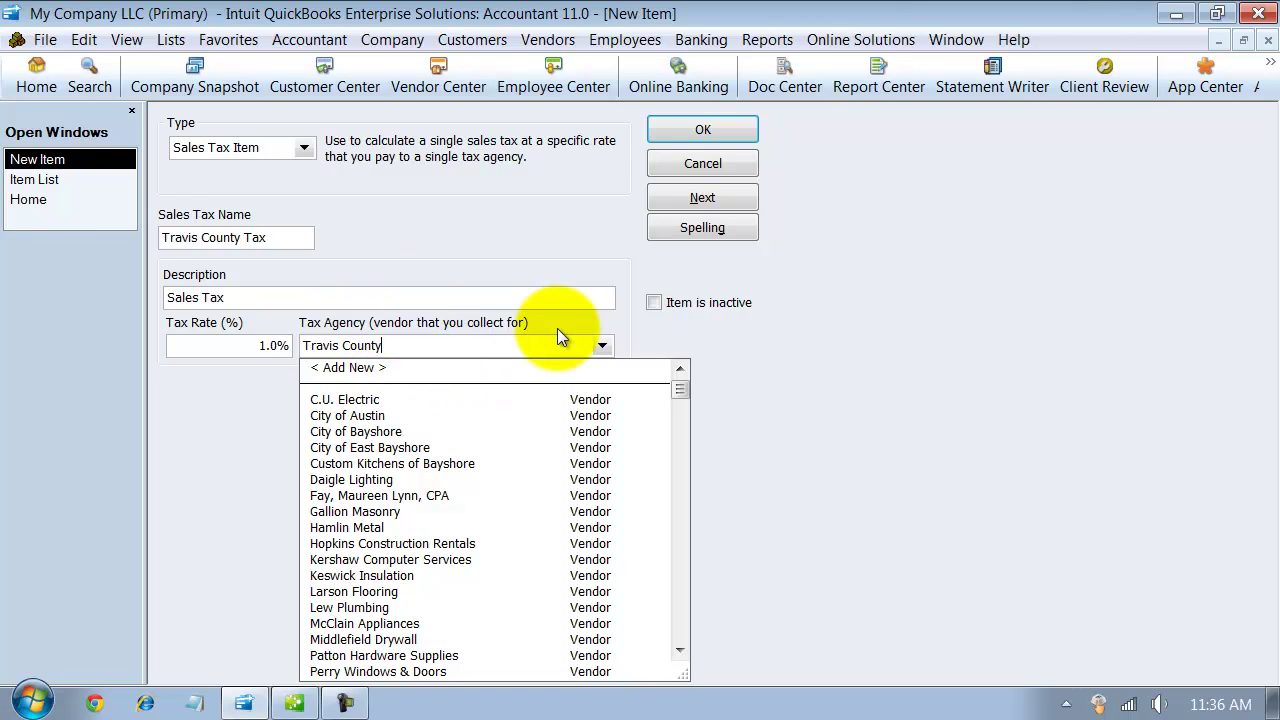
triple_click(418, 350)
type("State Board of Equalization")
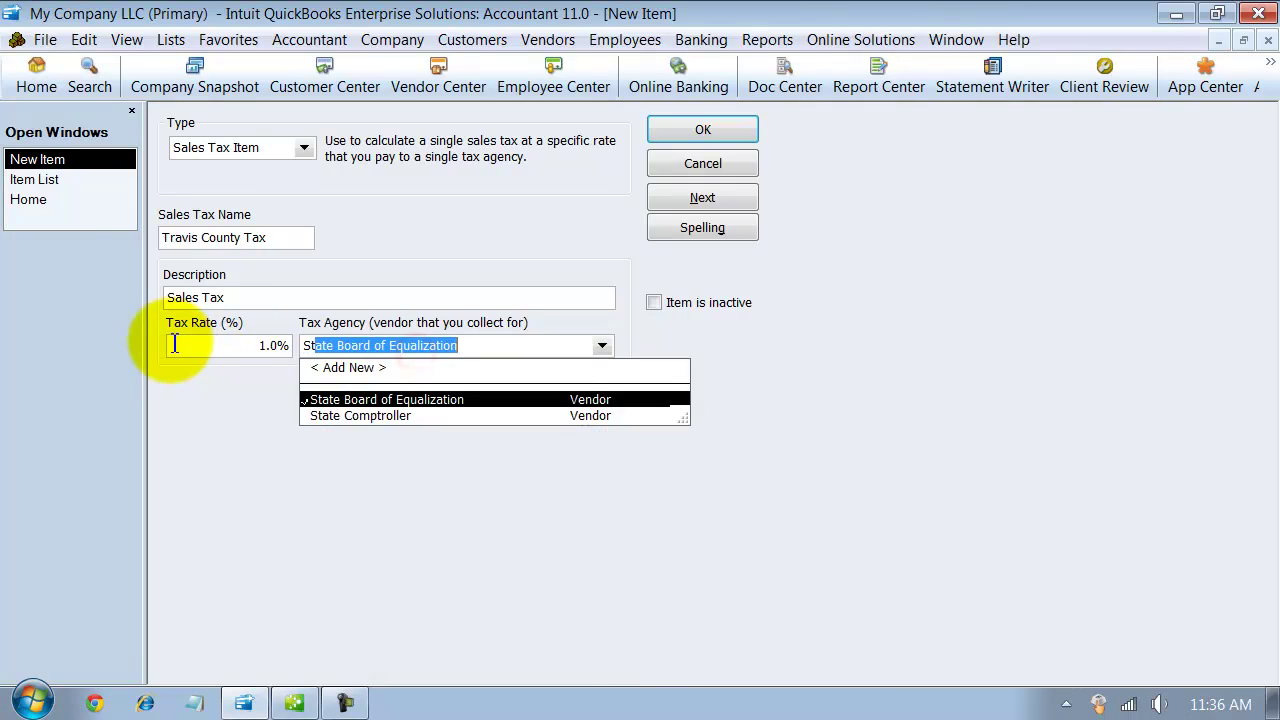
key("Down")
key("Return")
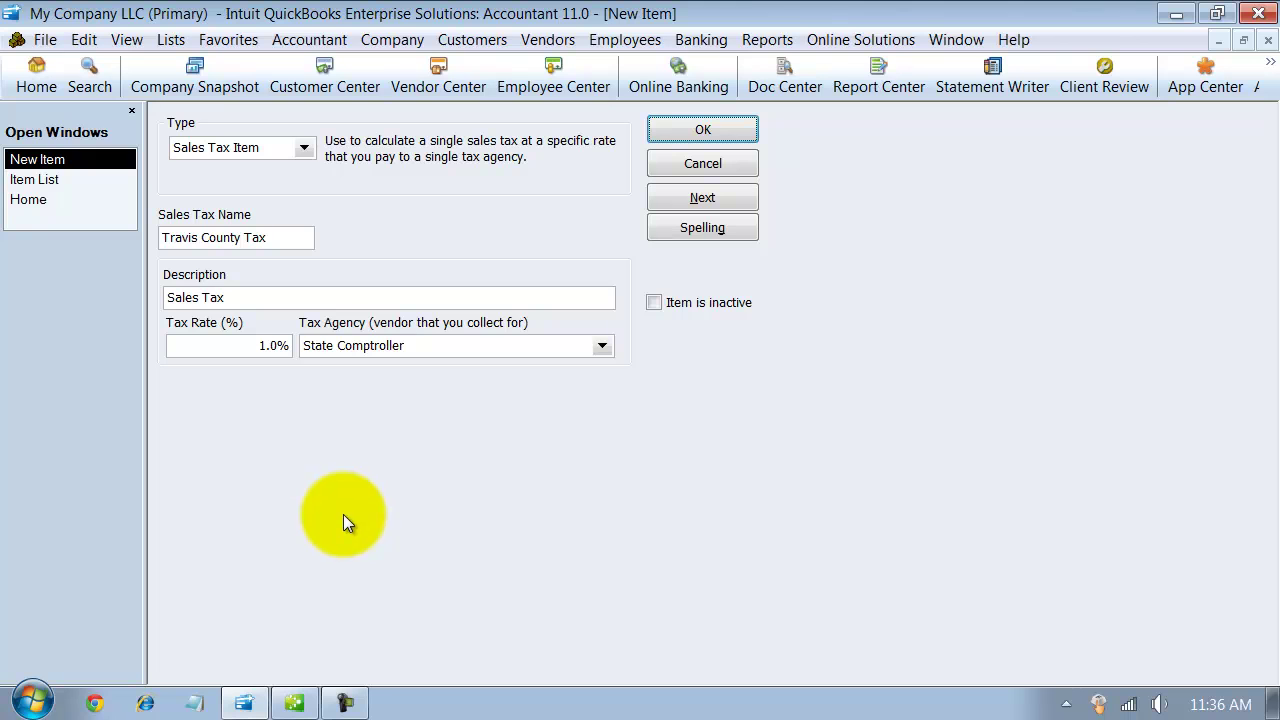
left_click(680, 130)
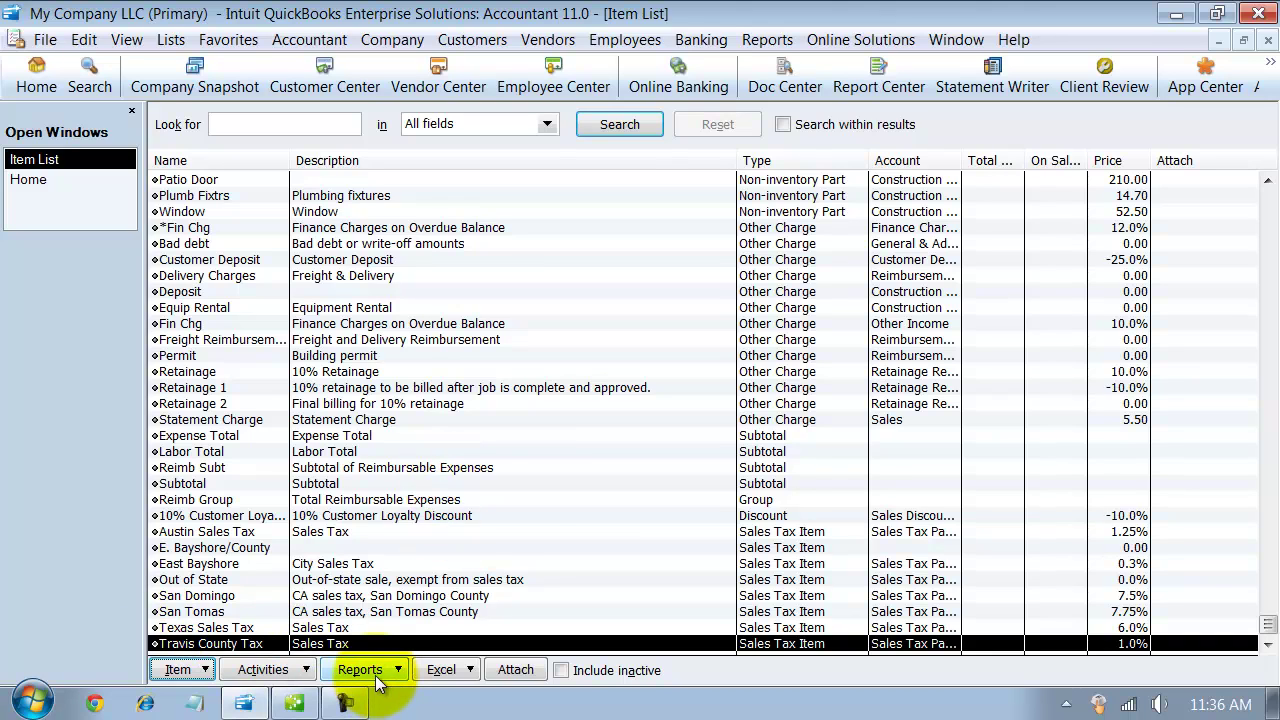
Step: Open a new invoice and check which sales tax items can be chosen for its tax
left_click(490, 45)
left_click(531, 177)
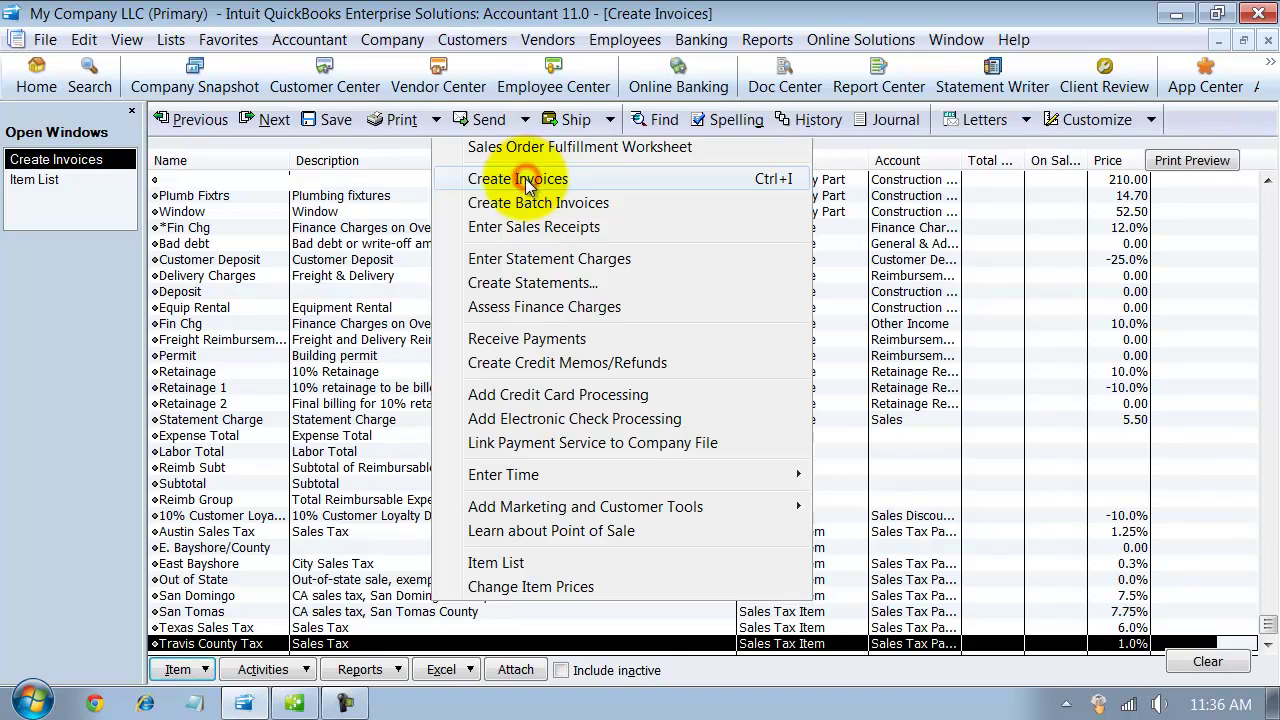
left_click(890, 484)
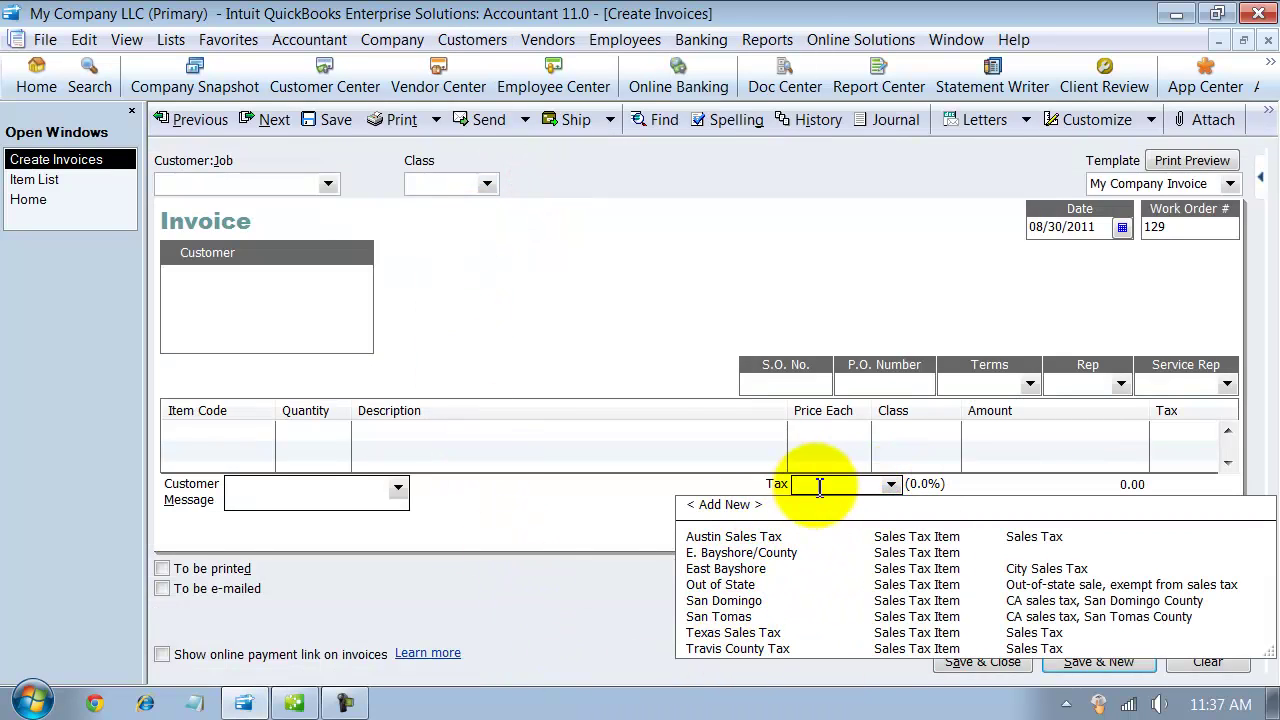
left_click(891, 484)
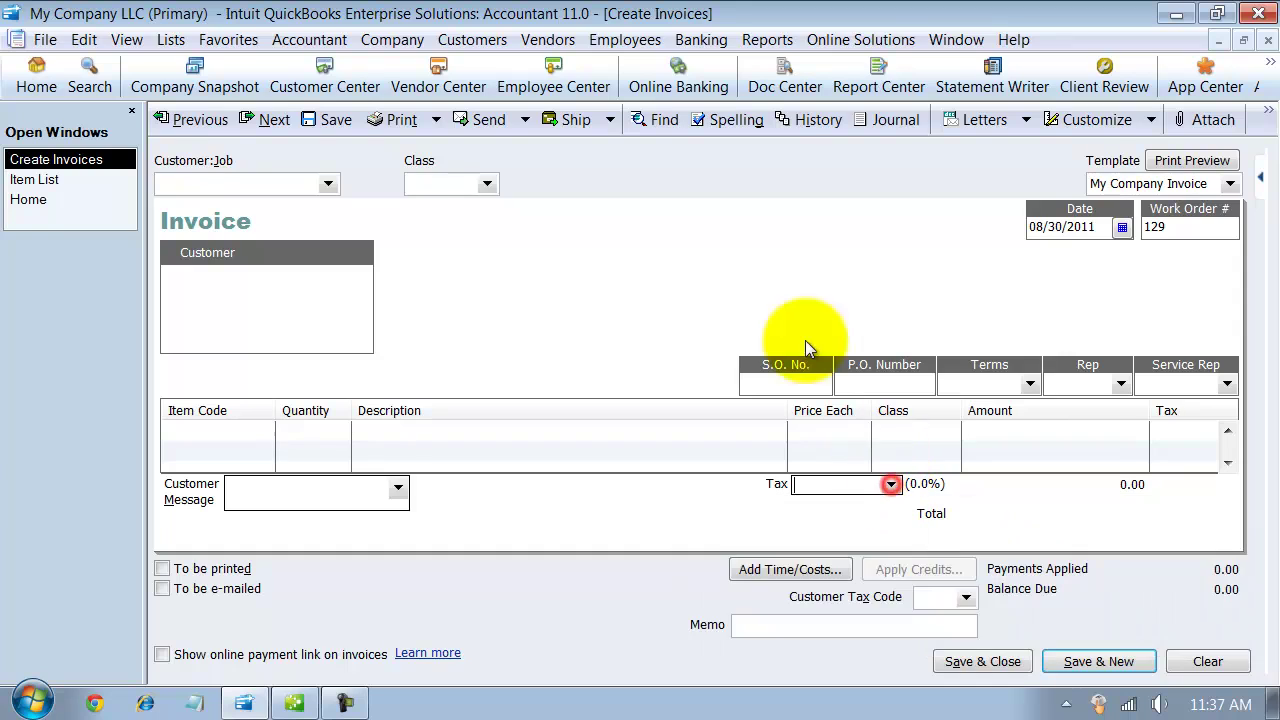
Step: Create a new Sales Tax Group named Texas Tax with the description Sales Tax
left_click(17, 184)
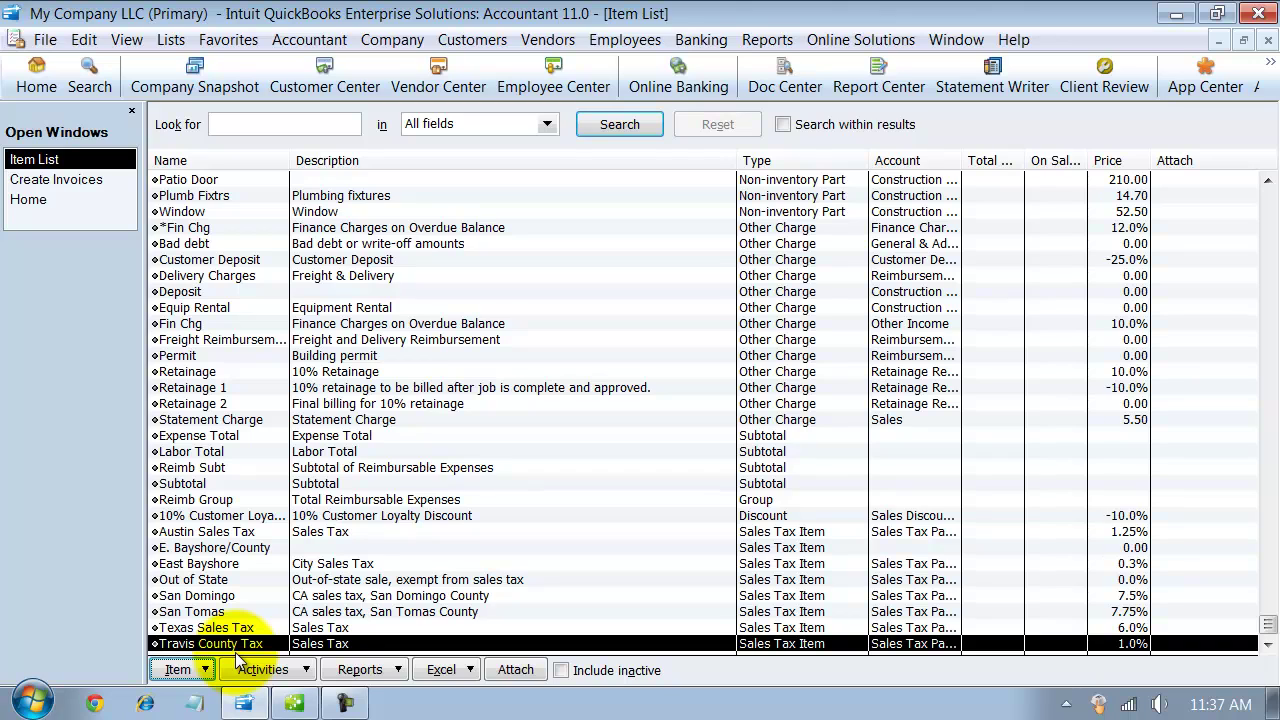
left_click(177, 669)
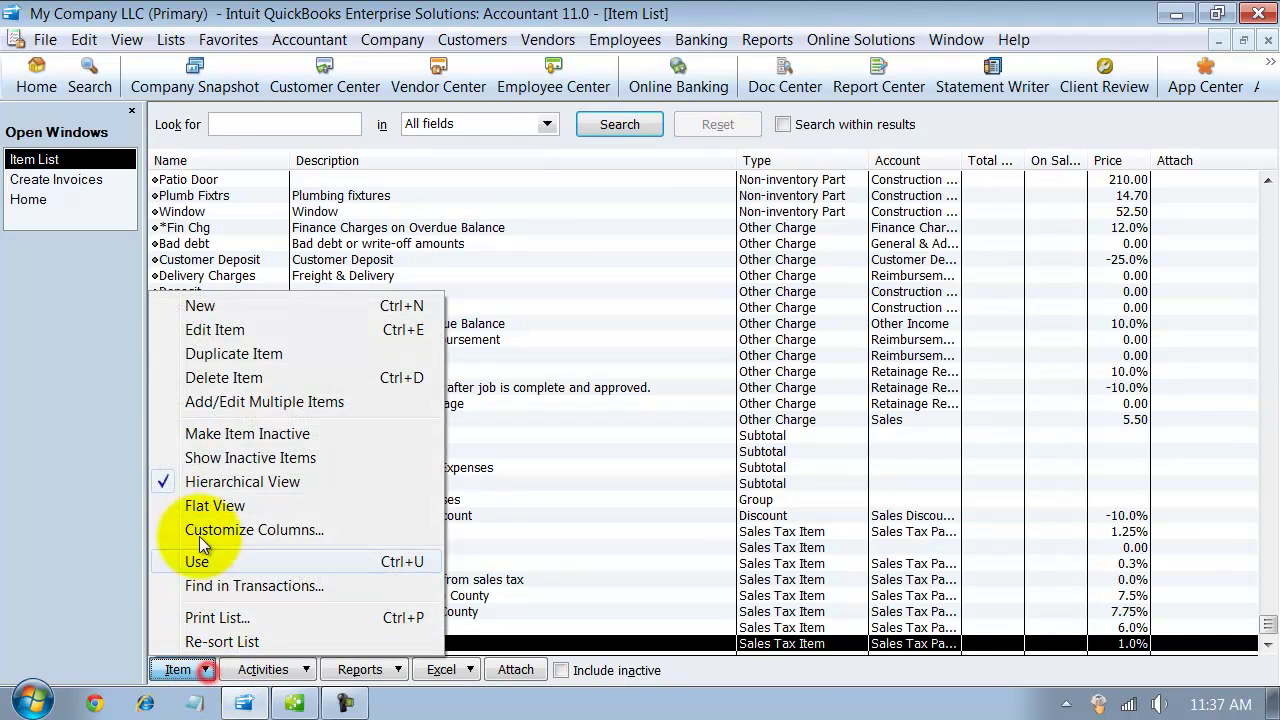
left_click(212, 308)
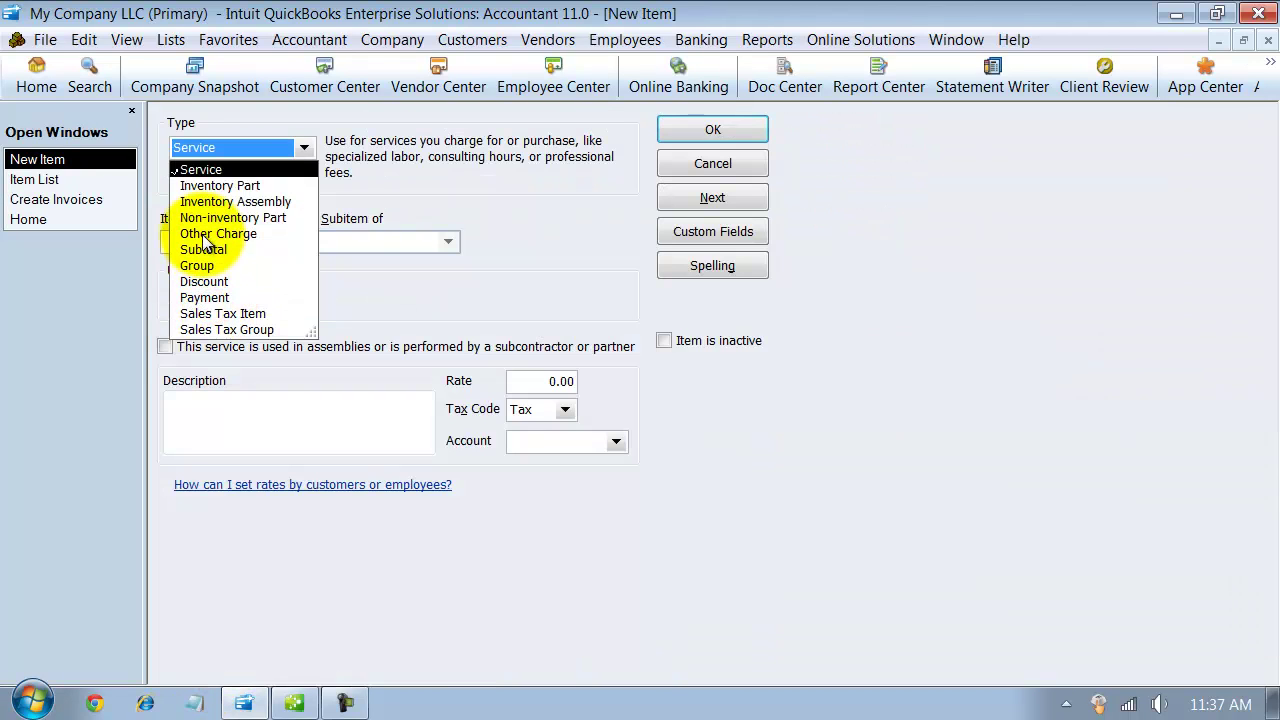
left_click(268, 330)
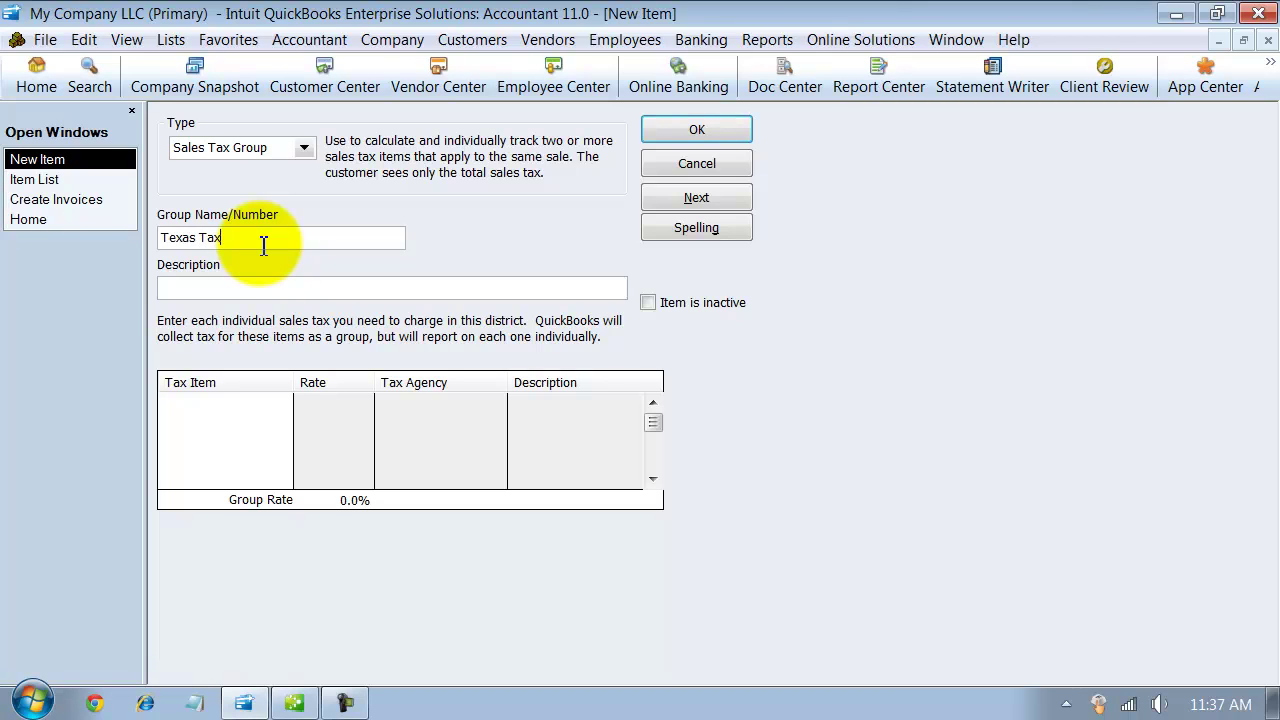
key("Tab")
Step: Add Austin Sales Tax, Texas Sales Tax and Travis County Tax to the group's tax items and save the group
left_click(229, 401)
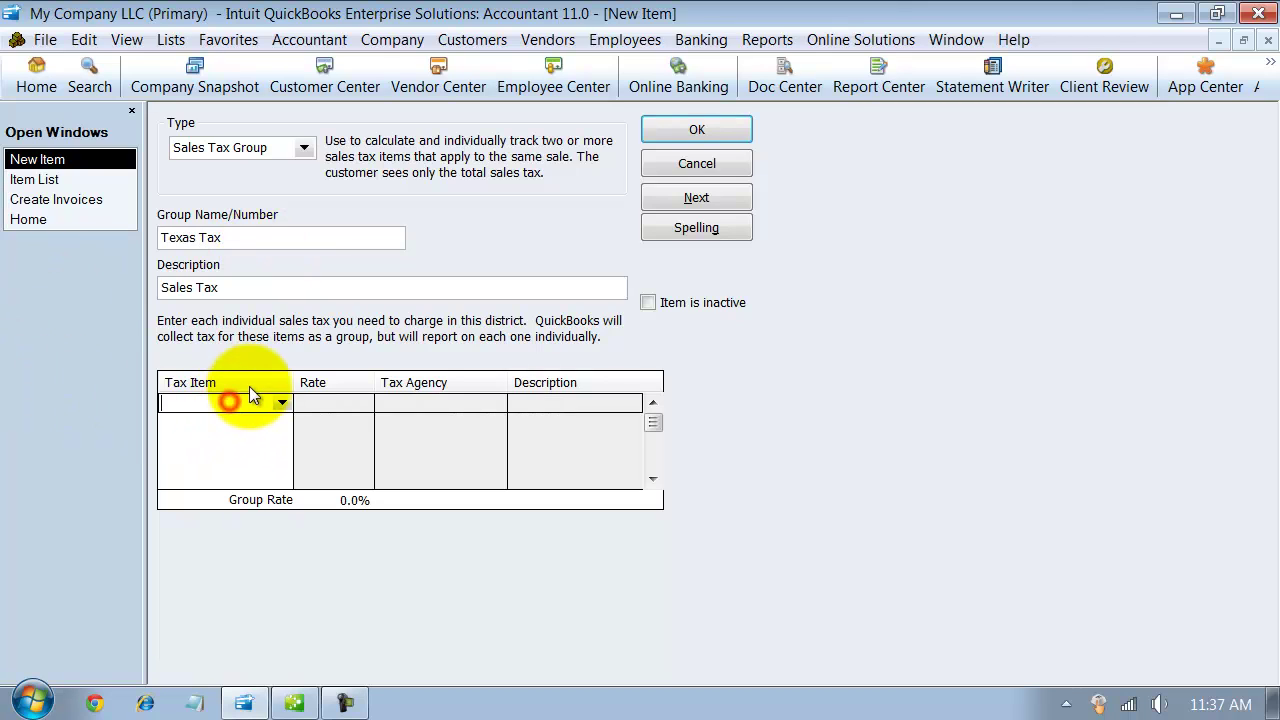
left_click(281, 402)
left_click(240, 456)
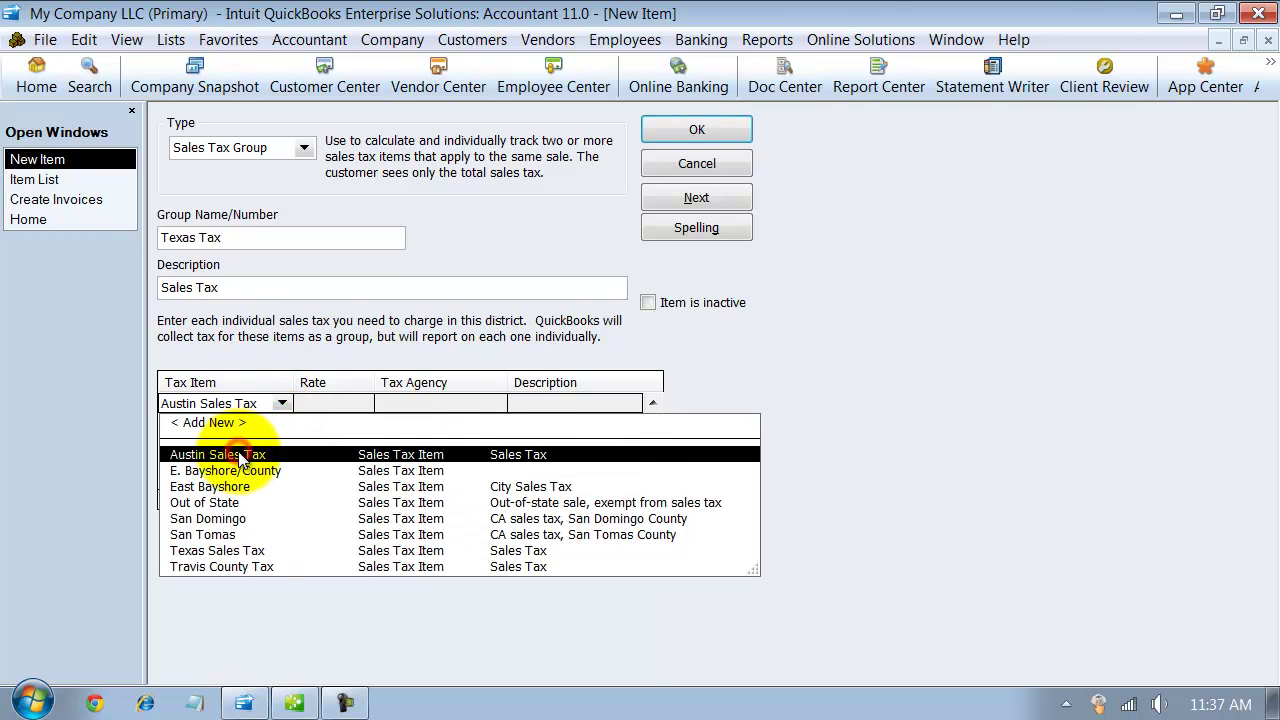
left_click(283, 422)
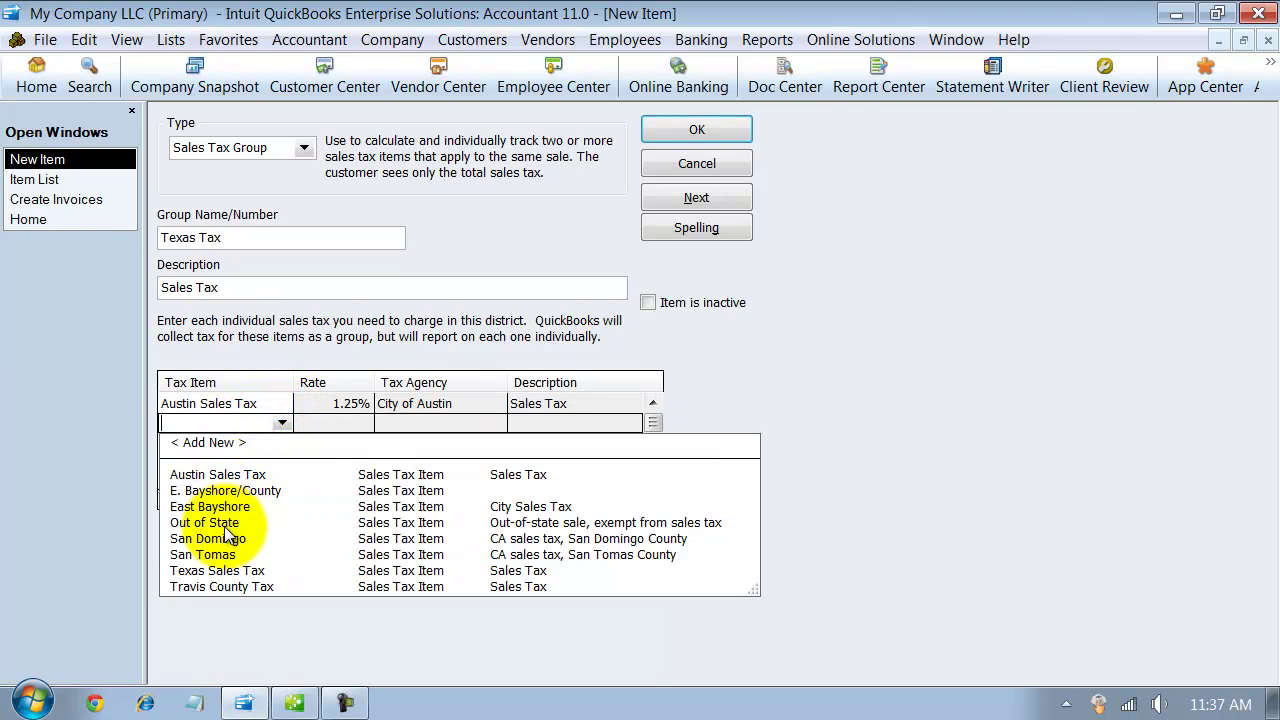
left_click(222, 574)
left_click(251, 441)
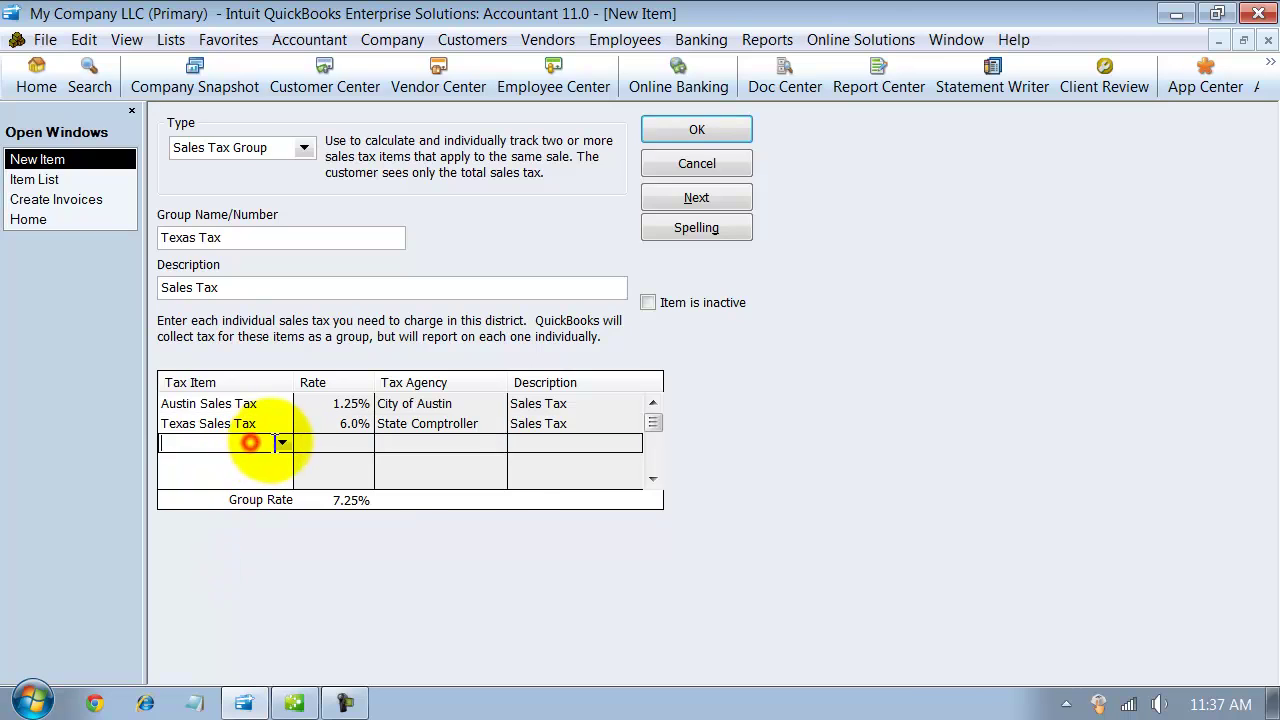
left_click(283, 442)
left_click(258, 606)
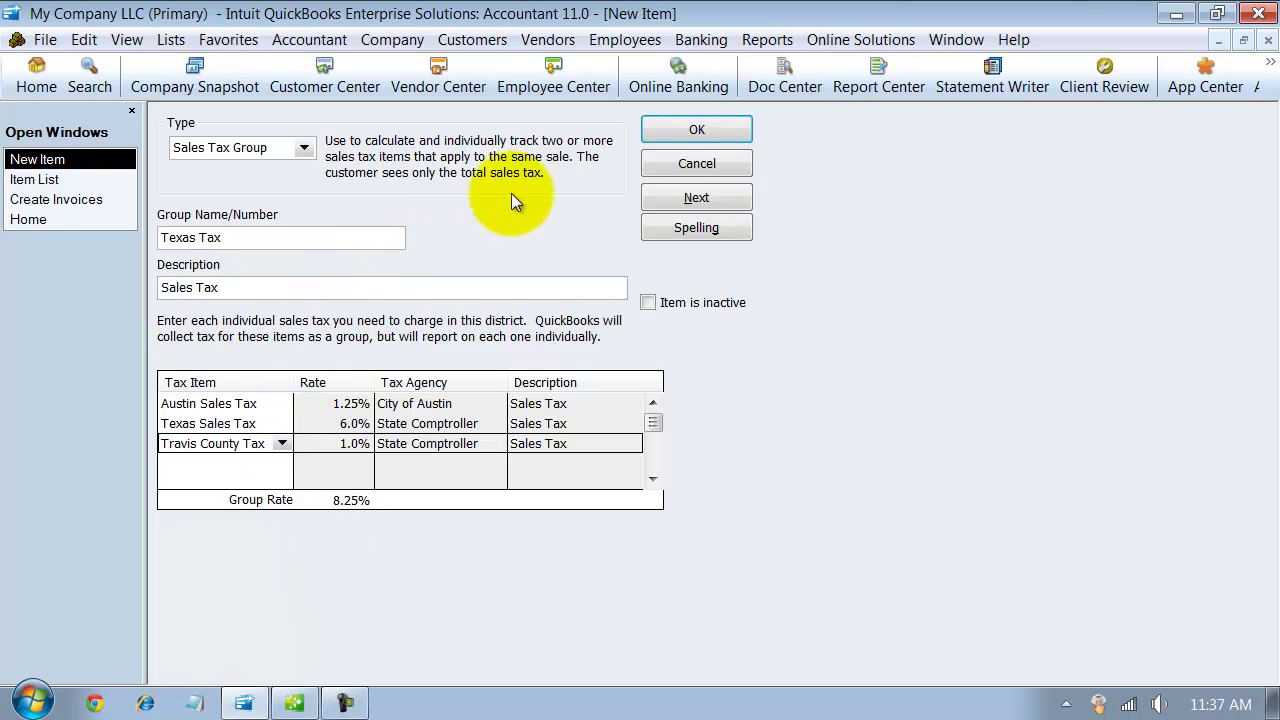
left_click(663, 126)
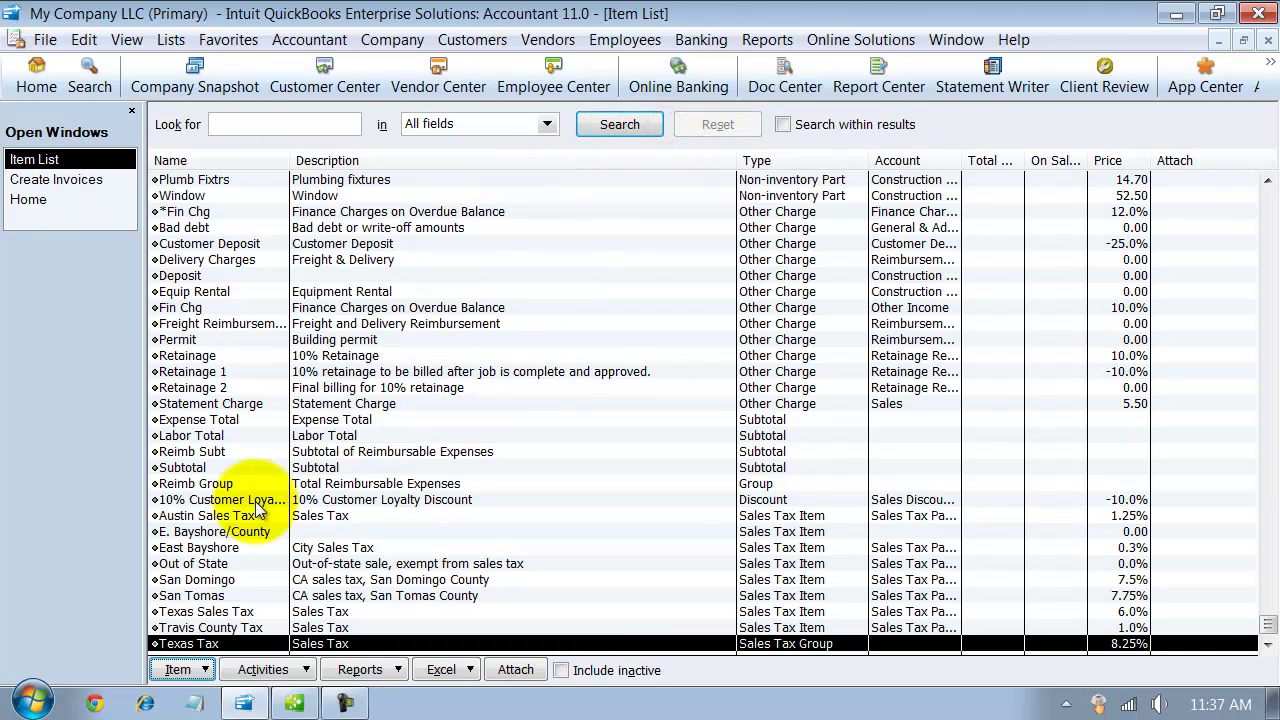
Step: Return to the open invoice and choose the first customer in the list for it
left_click(100, 179)
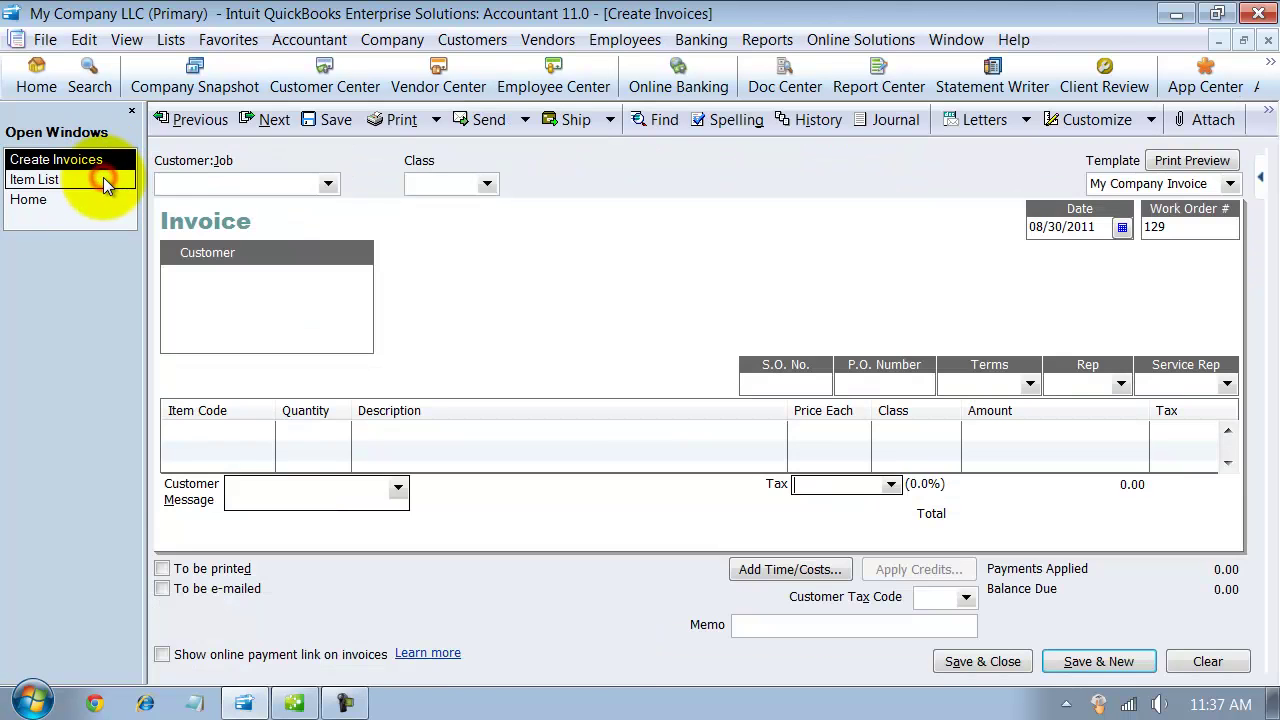
left_click(327, 183)
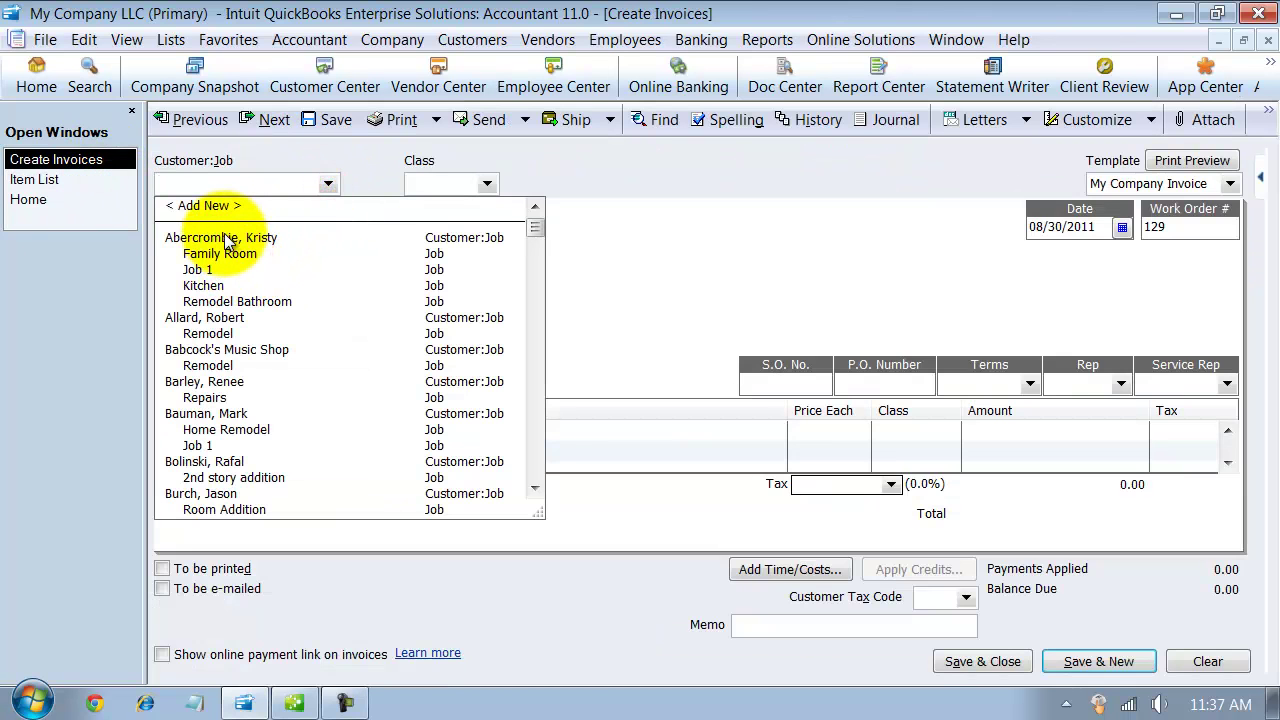
left_click(226, 234)
Step: Add a line for the Cabinet Pulls item with a quantity of 12 to the invoice
left_click(224, 435)
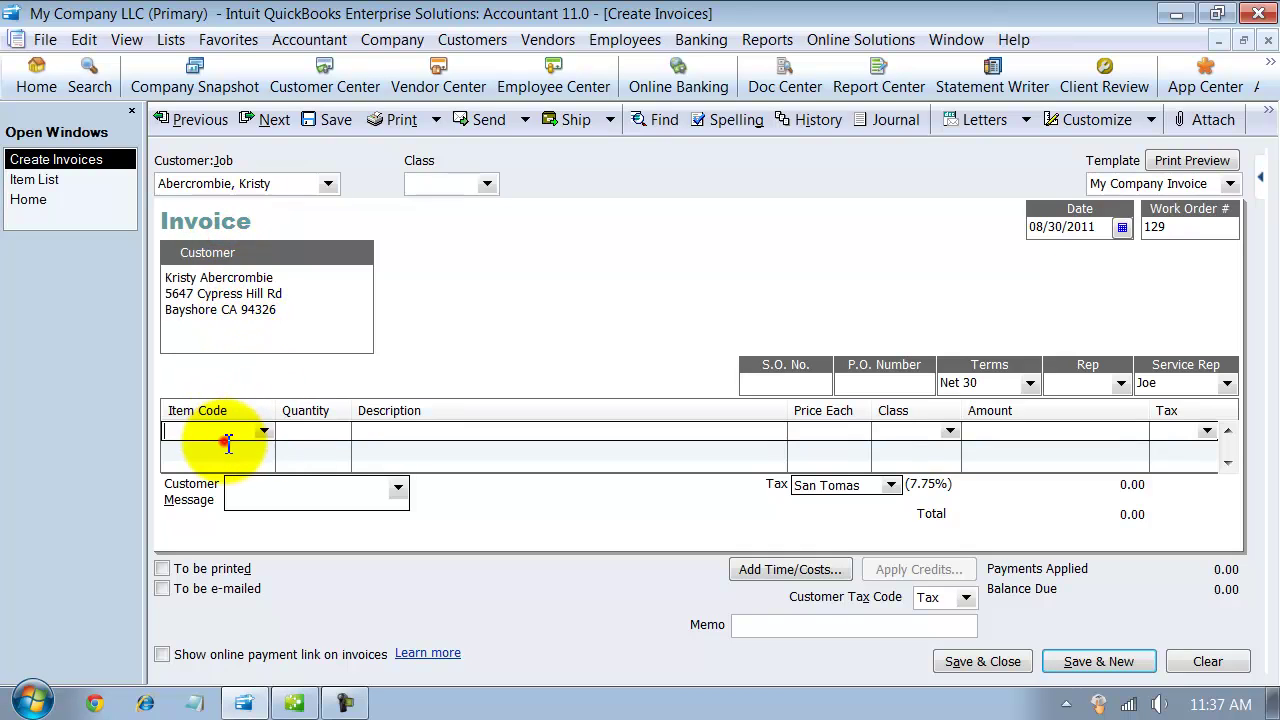
left_click(262, 431)
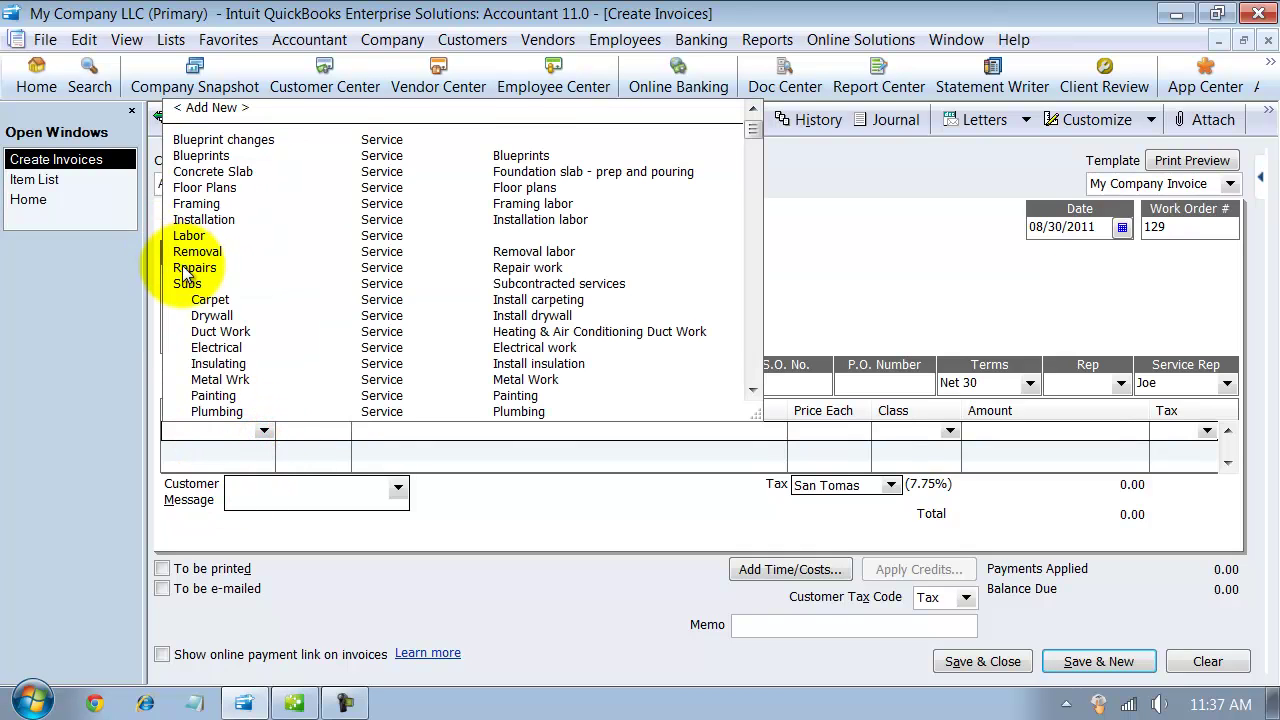
scroll(195, 290, "down", 3)
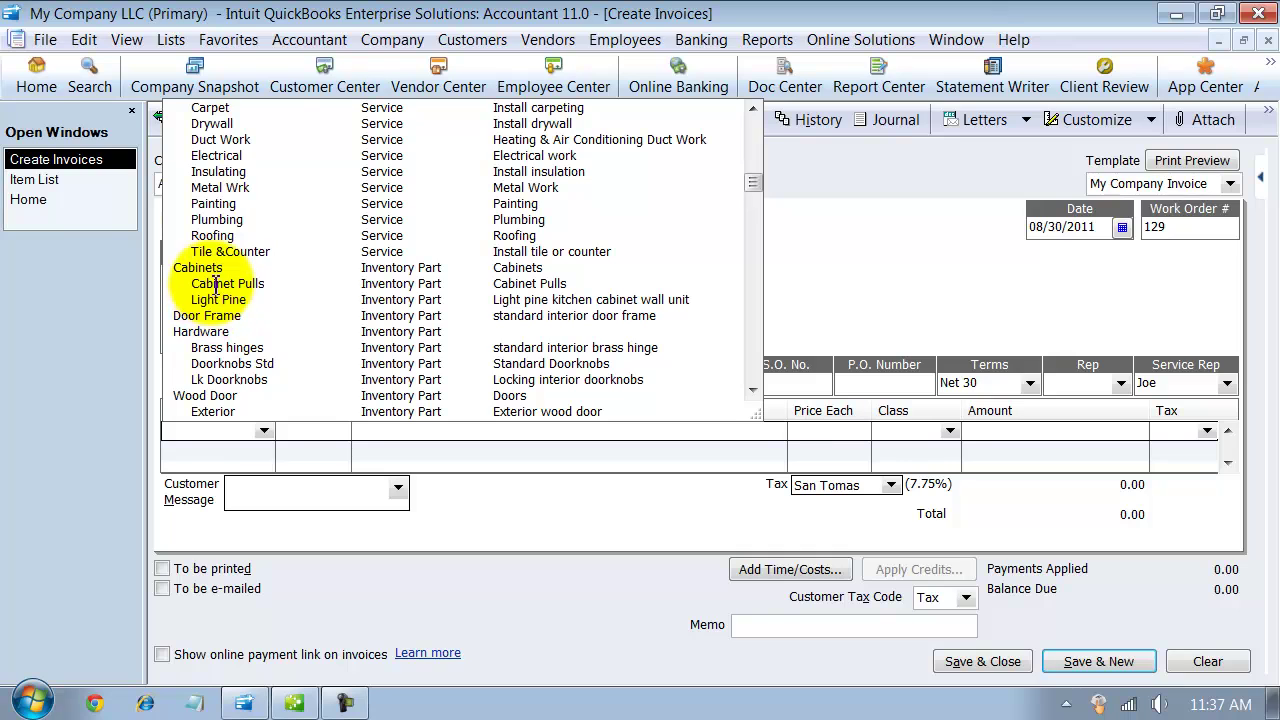
left_click(212, 284)
left_click(440, 405)
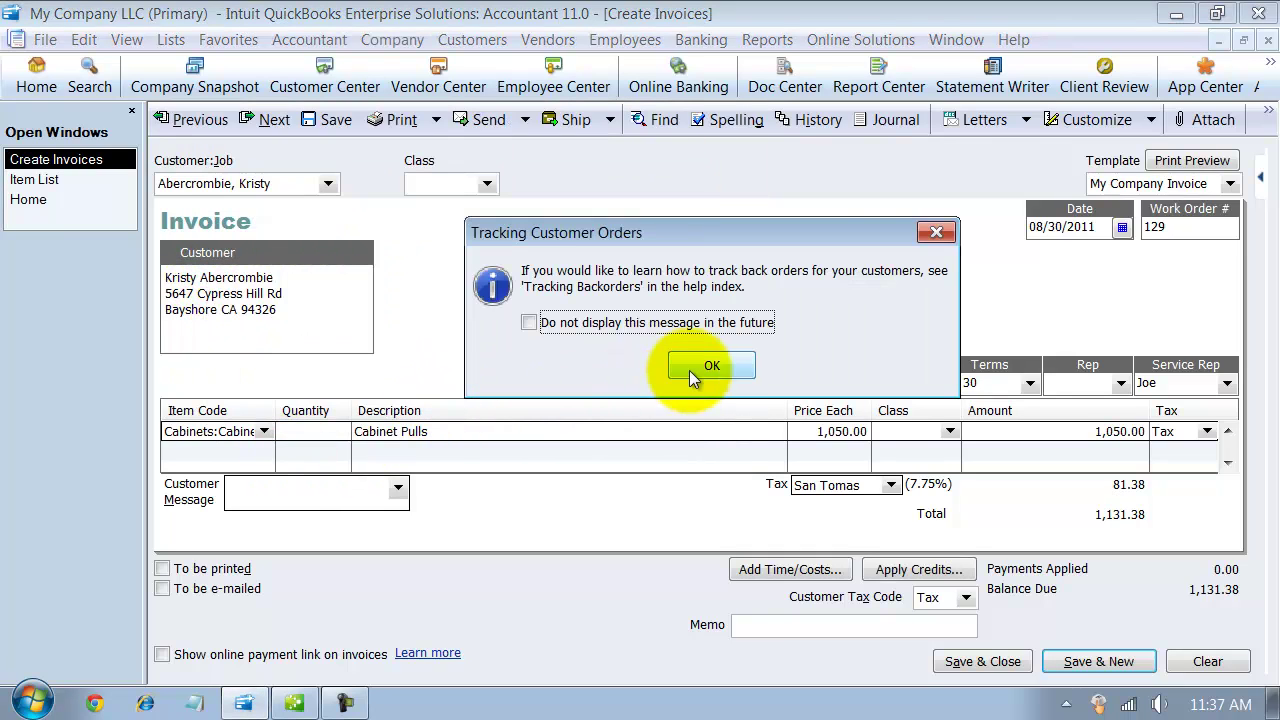
left_click(689, 370)
left_click(316, 431)
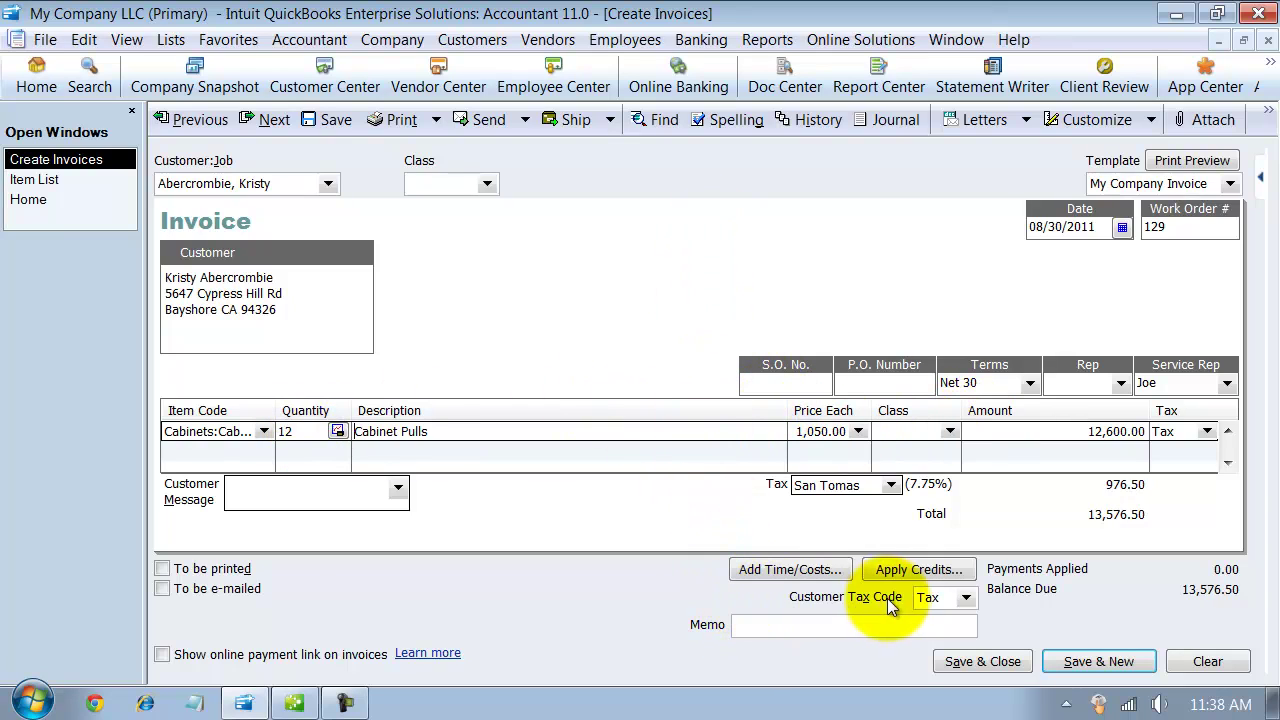
Step: Set the invoice's tax to the Texas Tax group and save the invoice
left_click(890, 485)
left_click(743, 664)
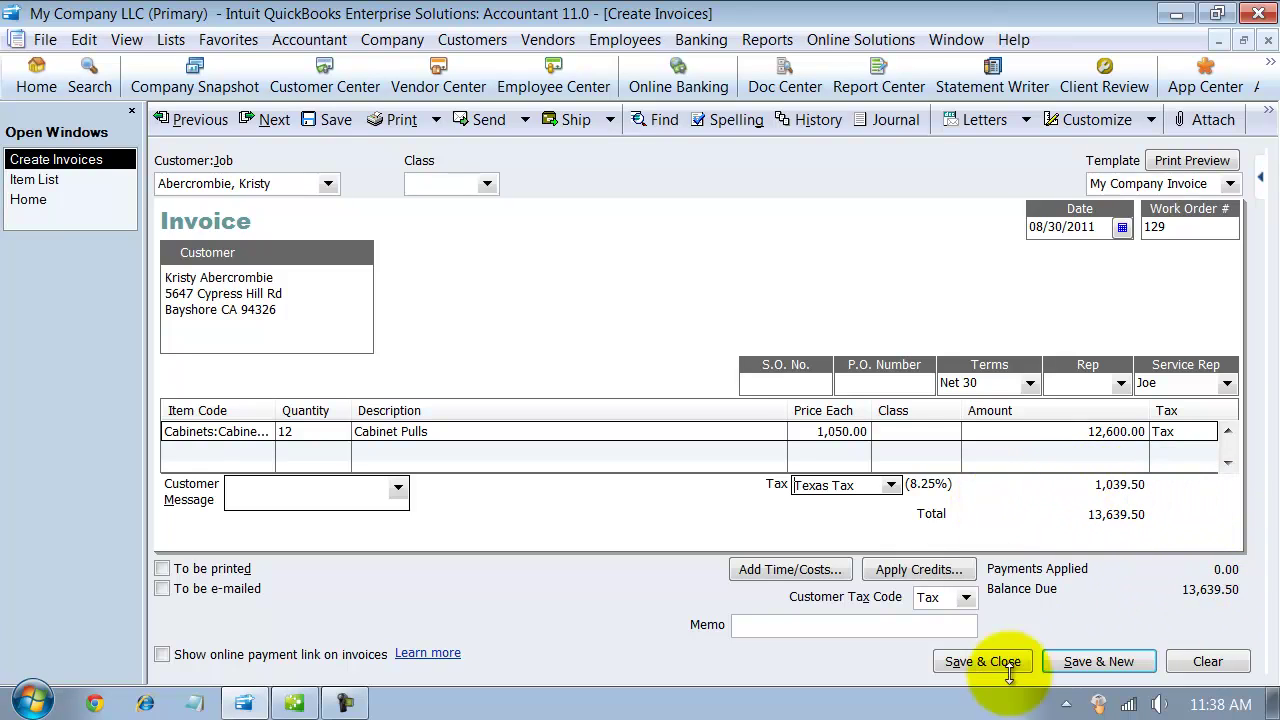
left_click(315, 120)
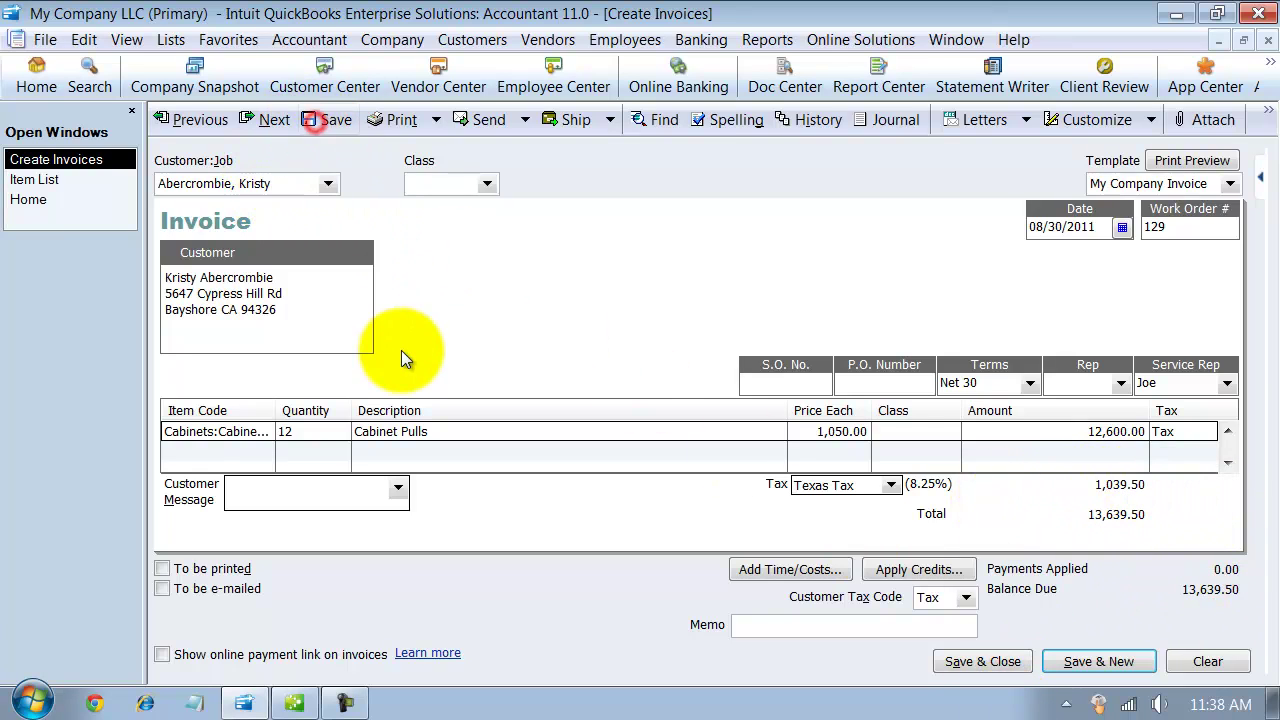
left_click(541, 306)
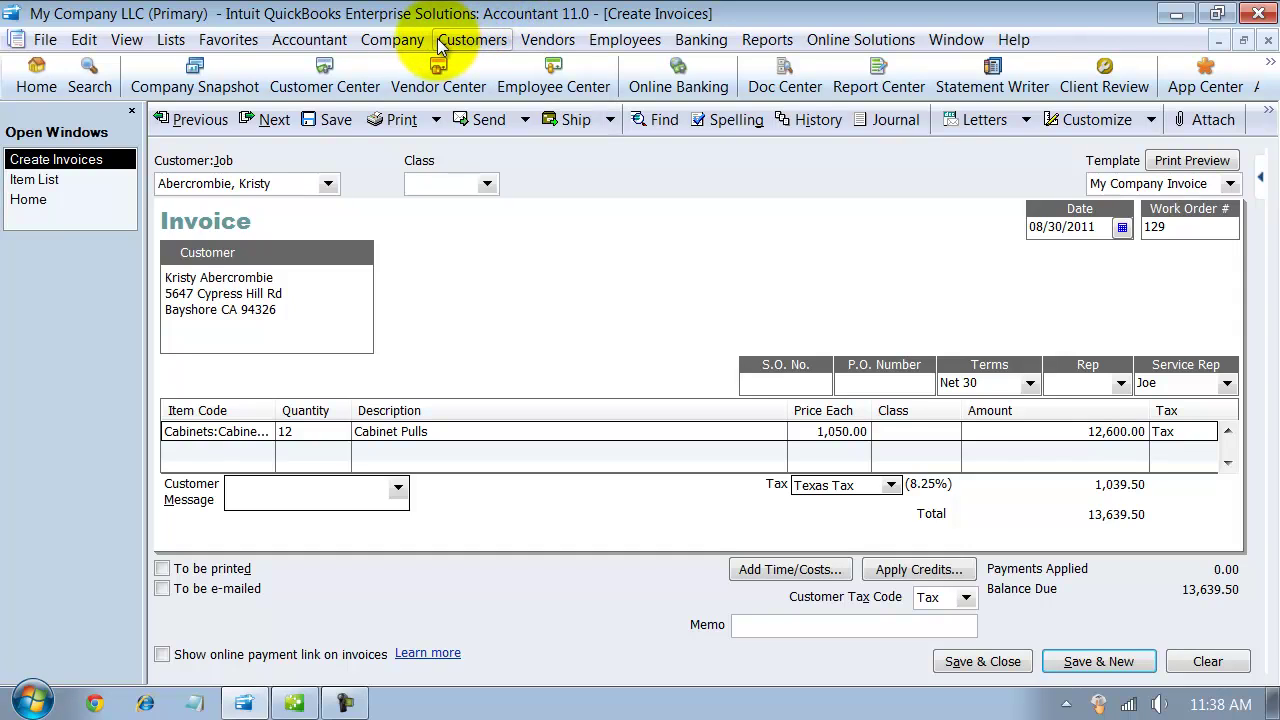
Step: Open the Sales Tax Liability report and check the number of the new invoice before returning to it
left_click(542, 42)
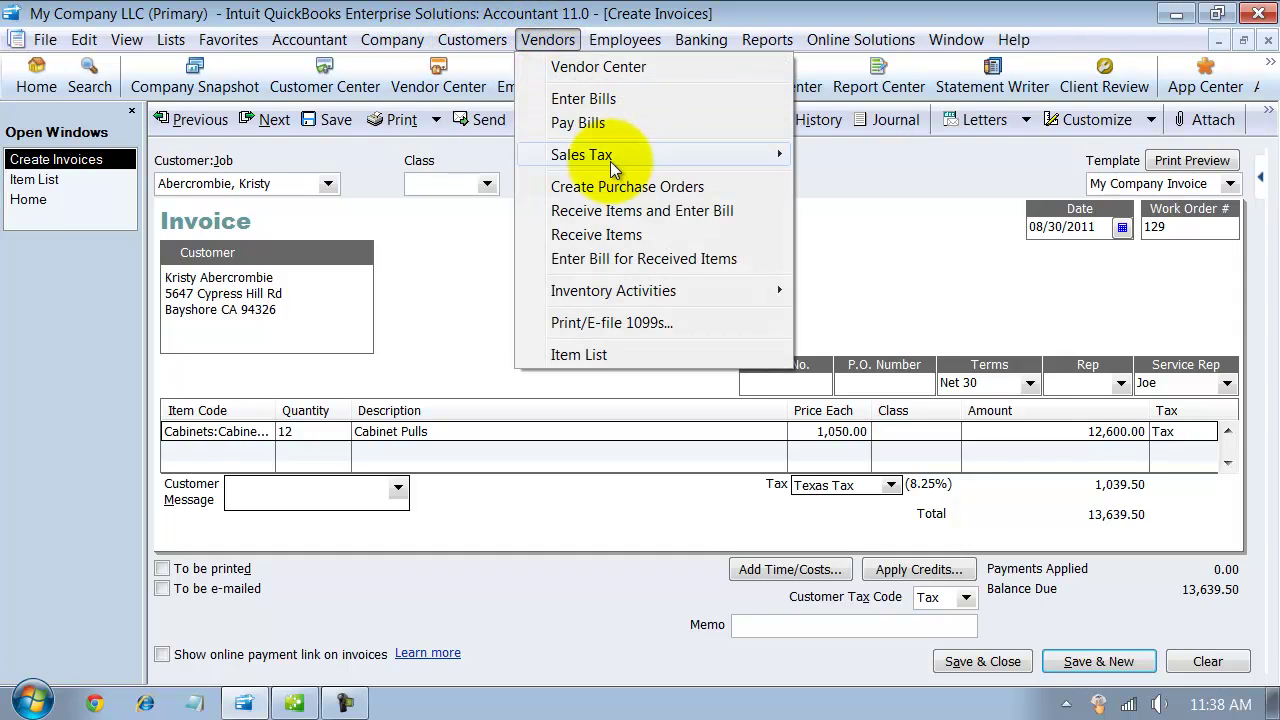
mouse_move(610, 161)
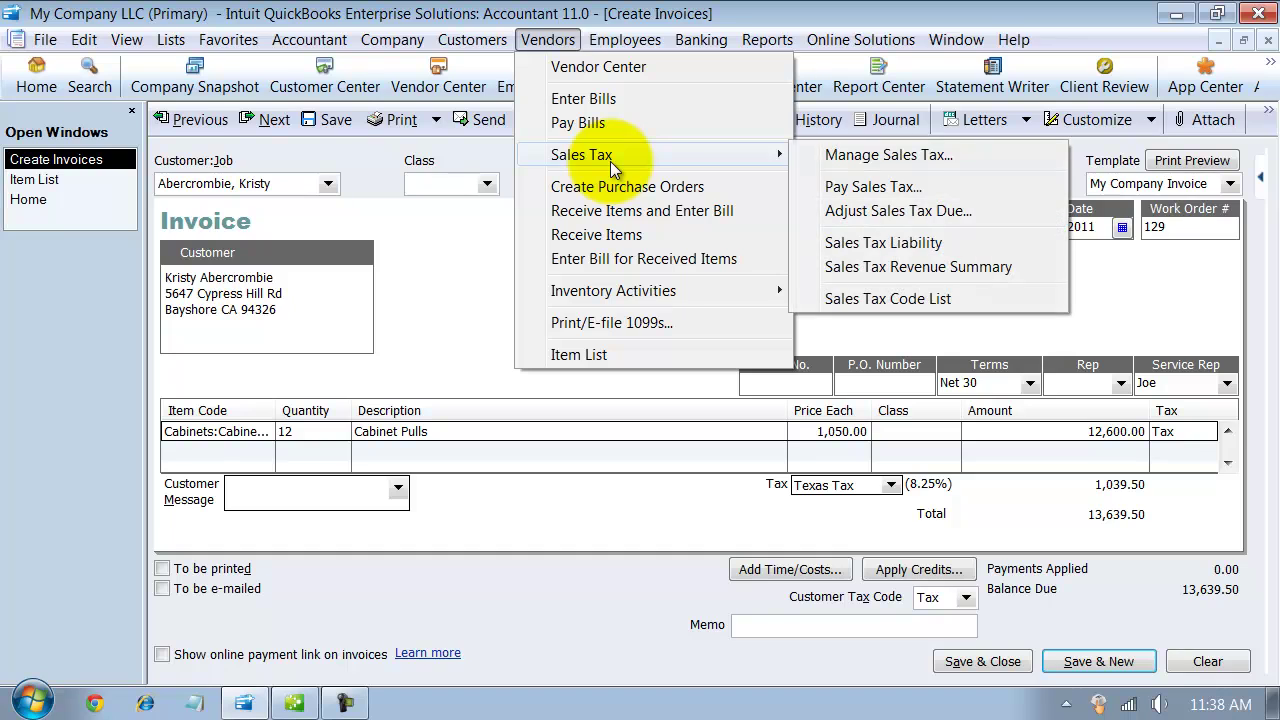
left_click(992, 242)
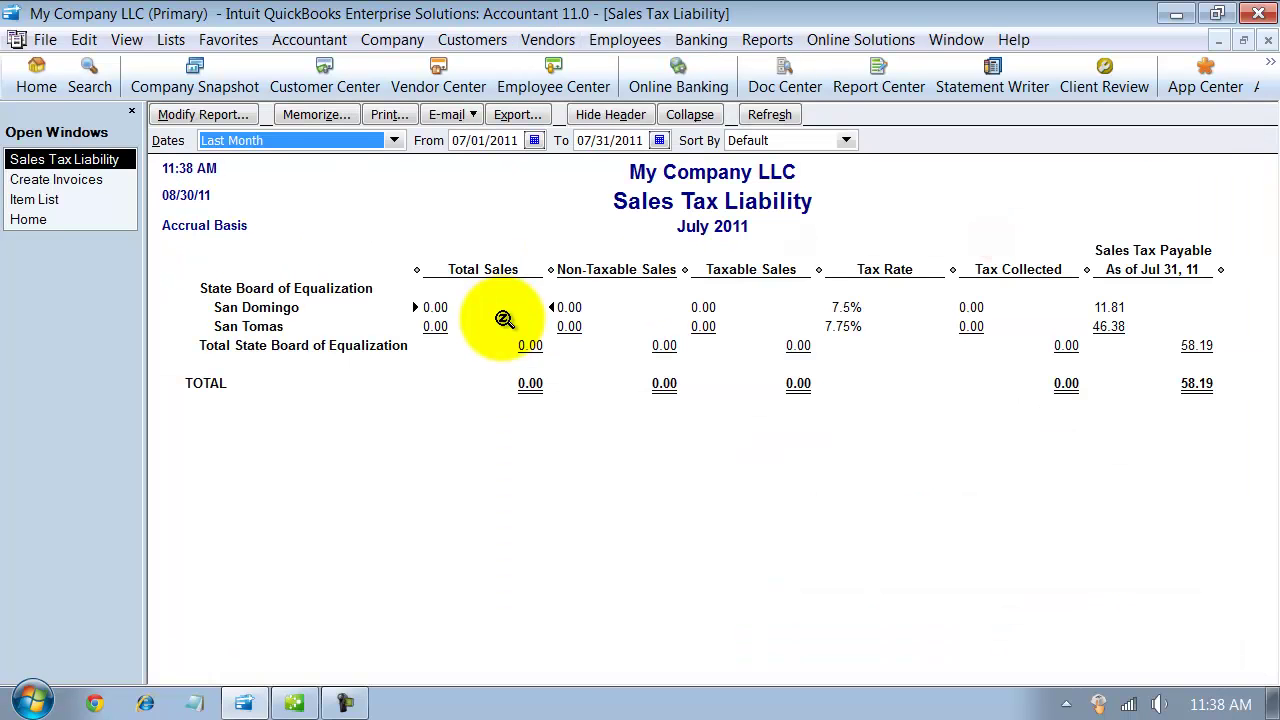
left_click(65, 179)
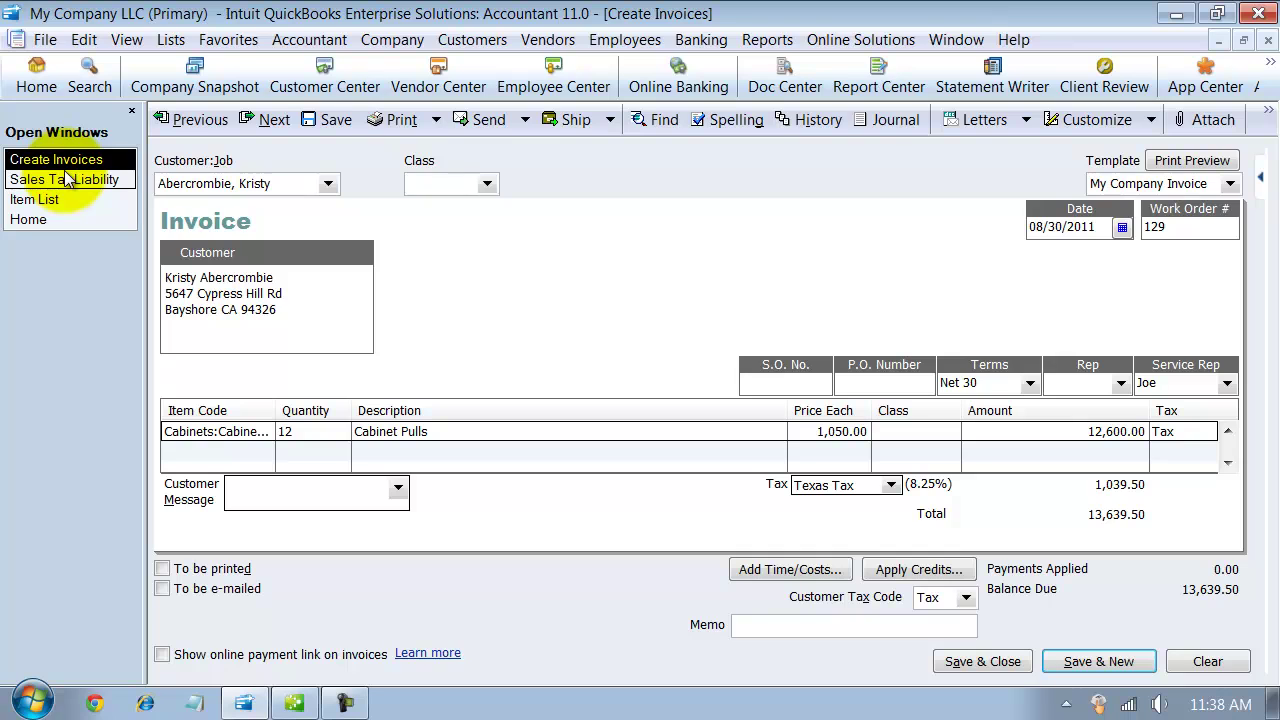
left_click(65, 178)
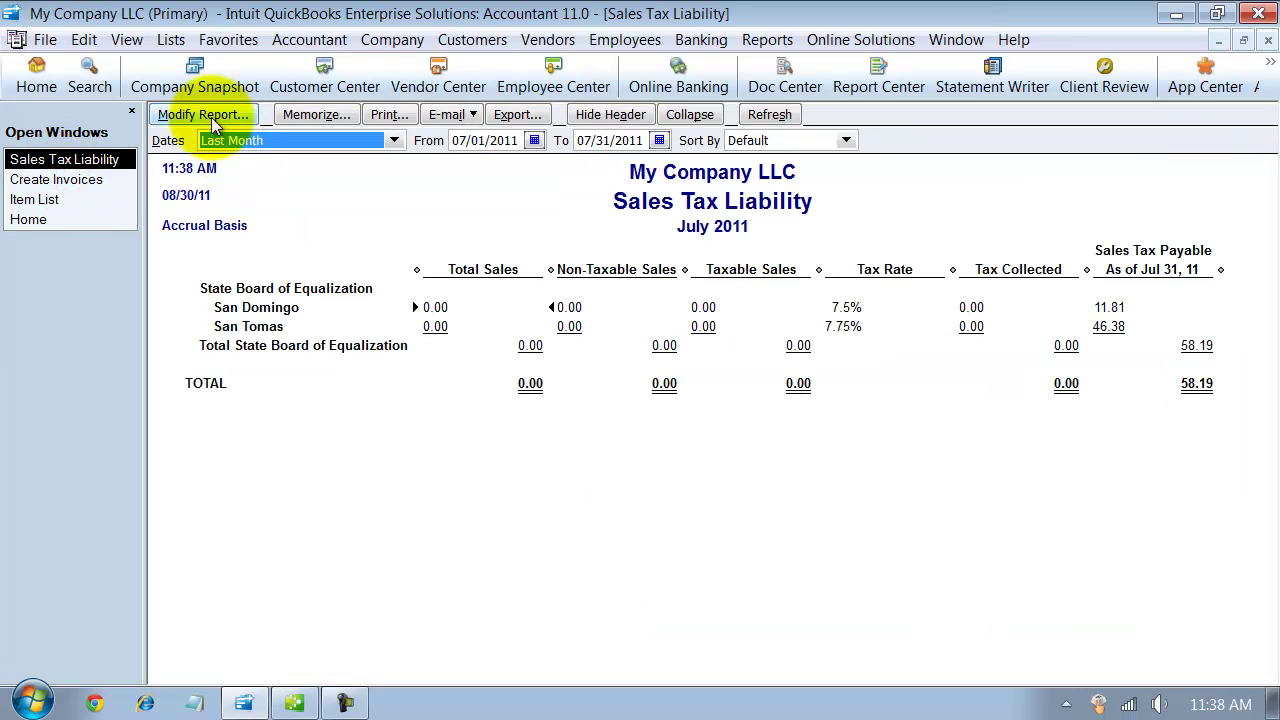
Step: Modify the report to cover all dates and filter it by the new invoice's number
left_click(203, 114)
type("a")
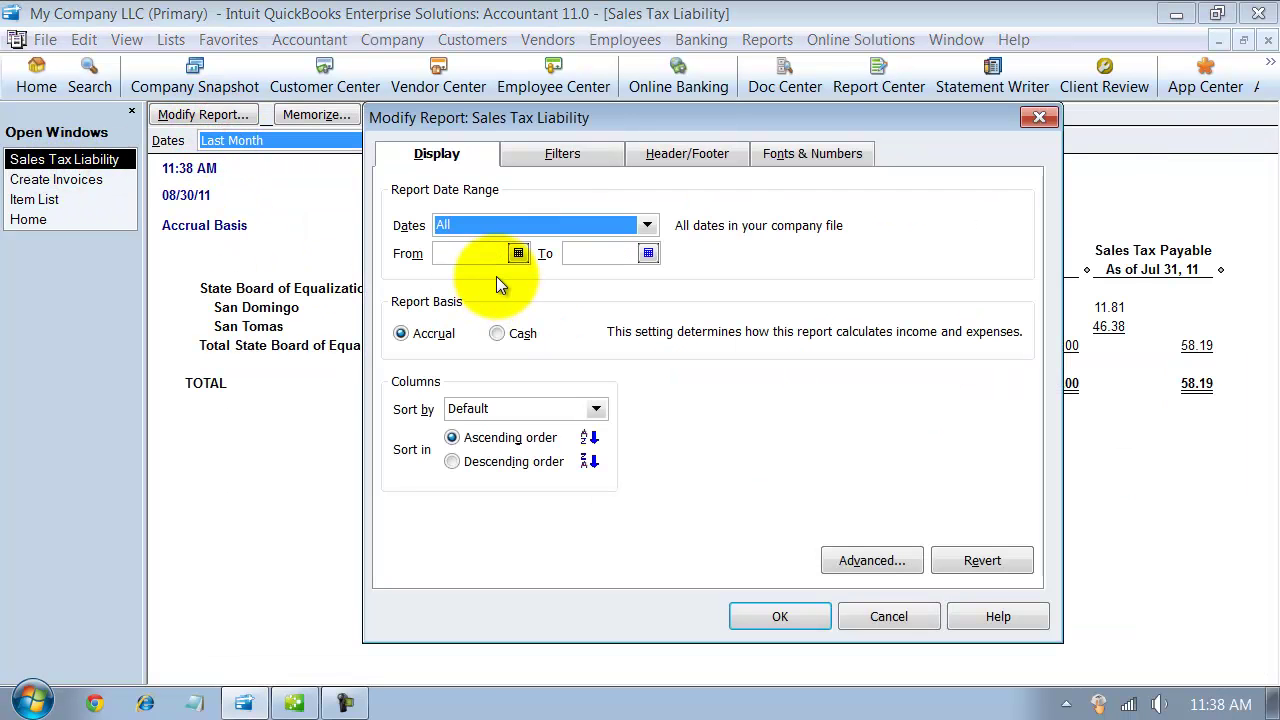
left_click(548, 157)
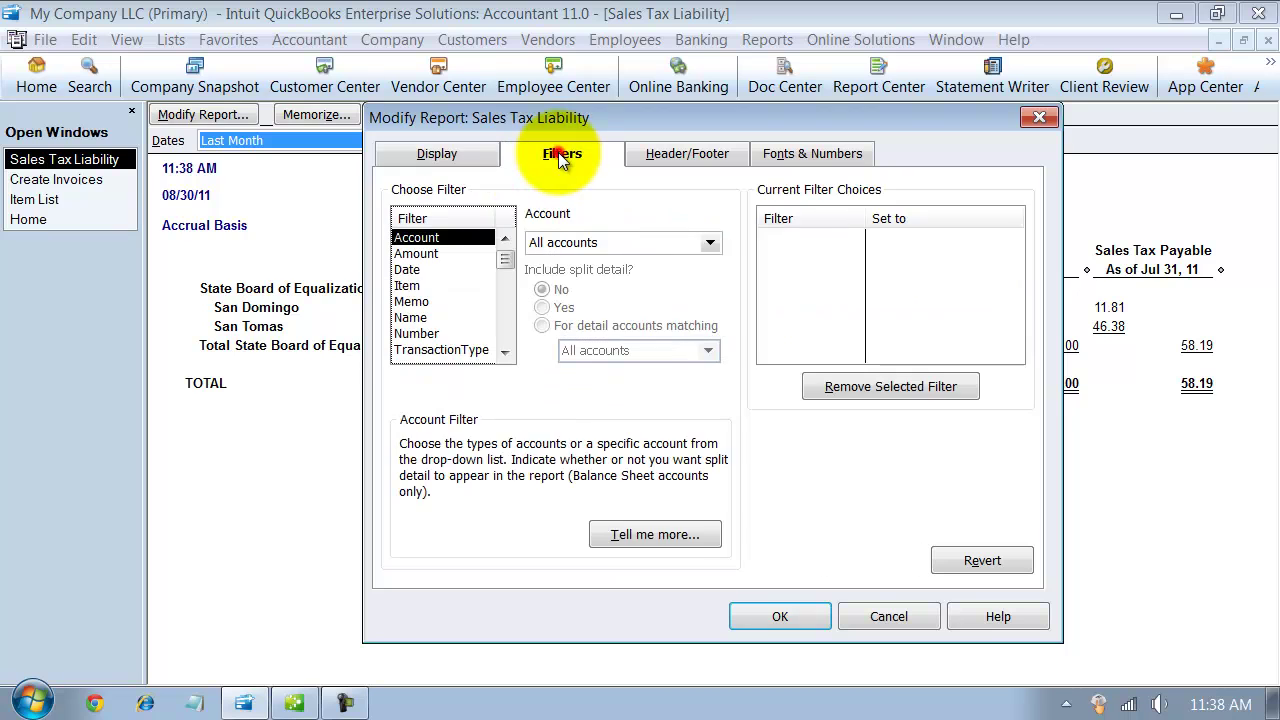
left_click(425, 318)
left_click(428, 334)
left_click(537, 248)
type("12")
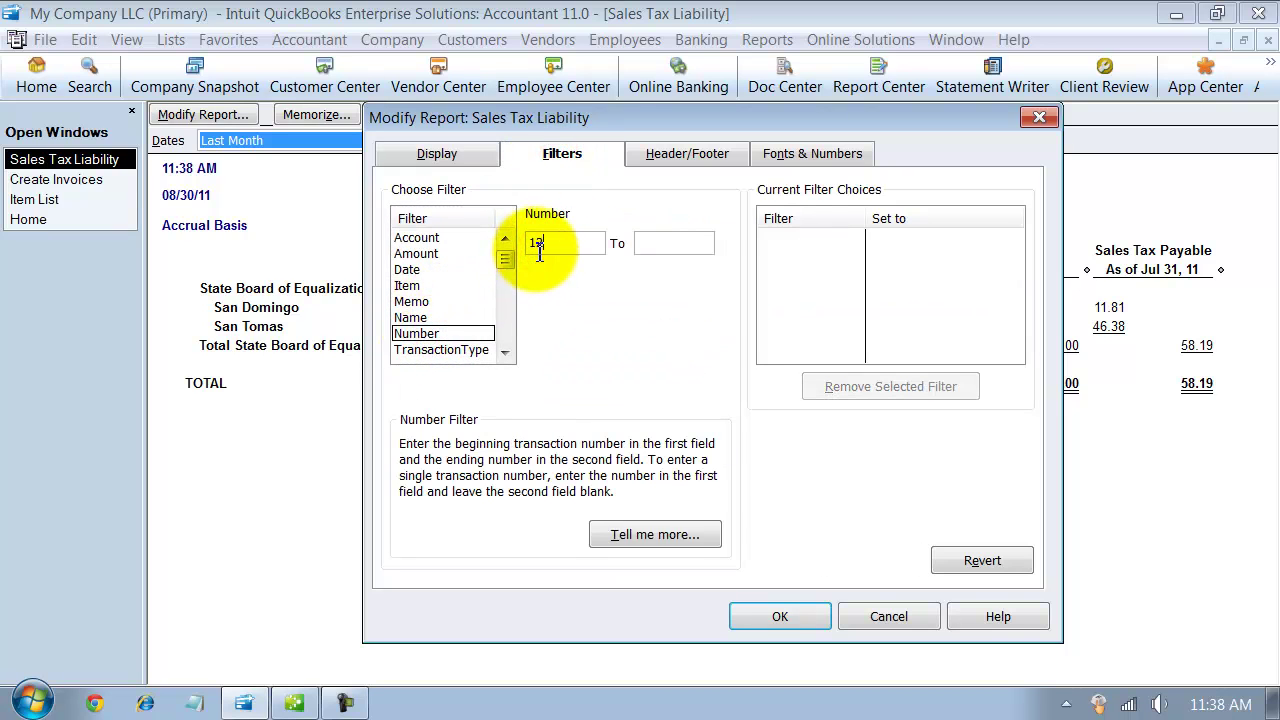
type("9")
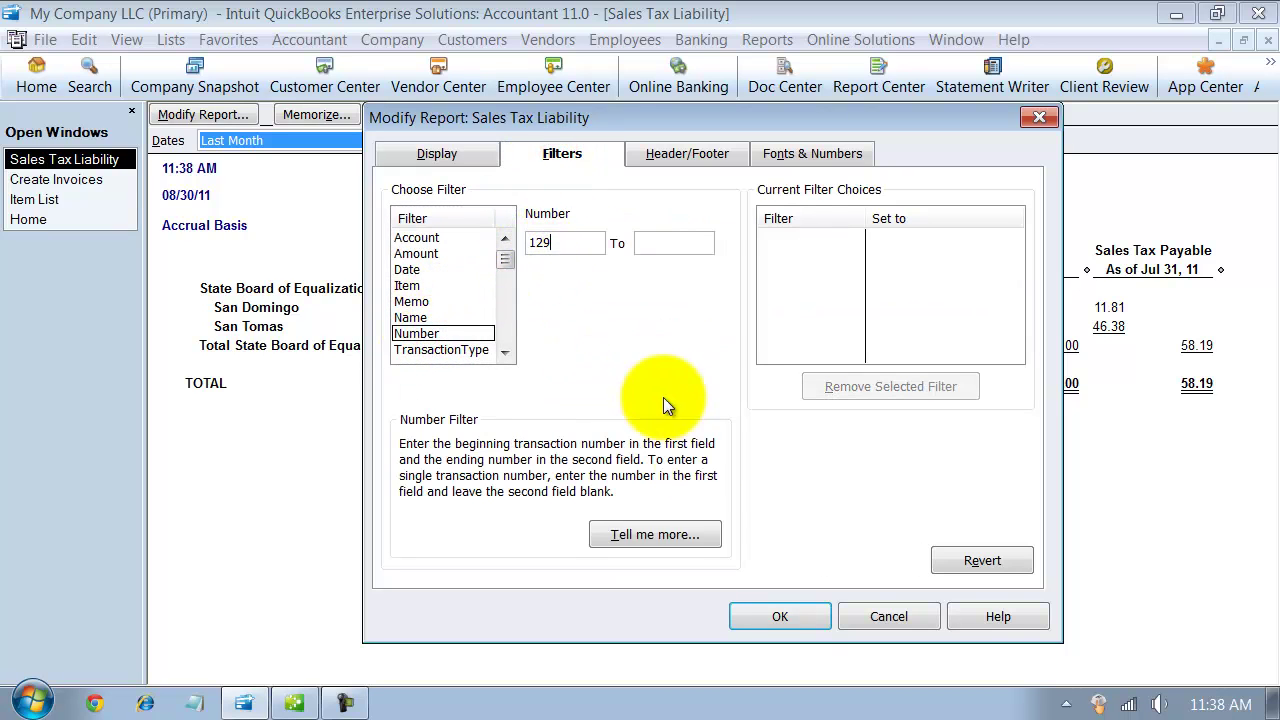
left_click(802, 629)
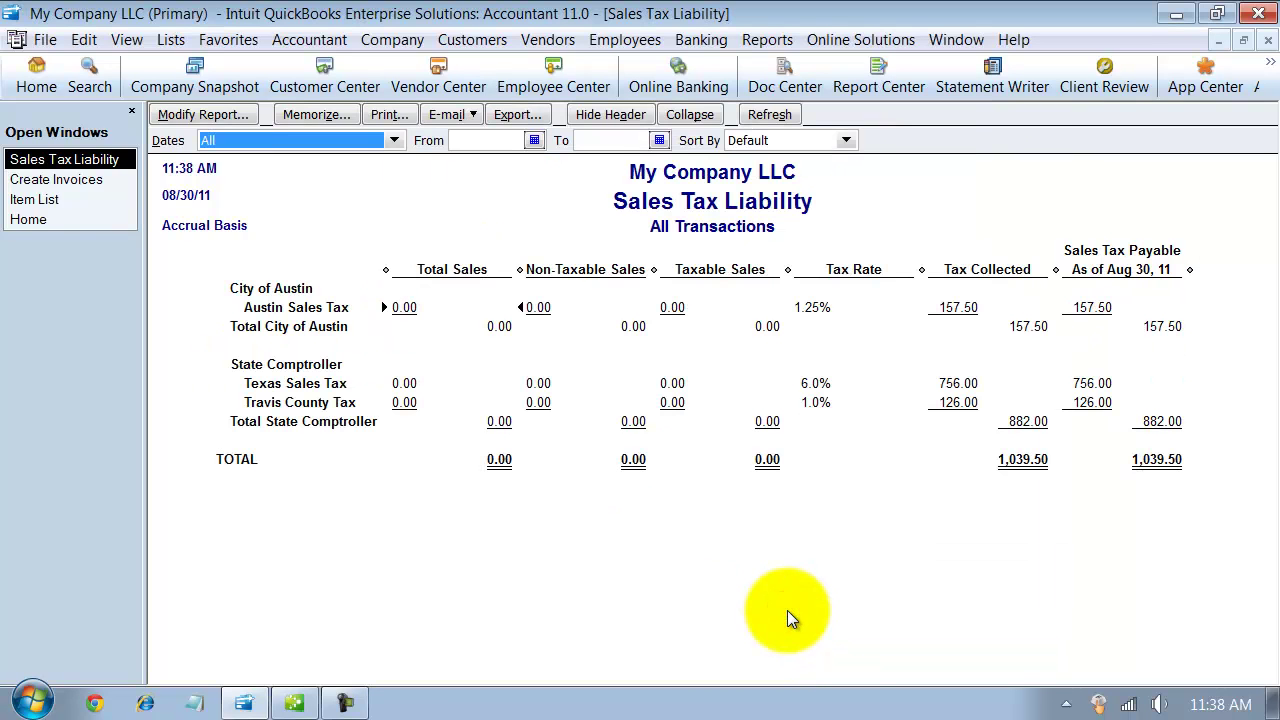
Step: Remove the Number filter from the Sales Tax Liability report and narrow the report's columns
left_click(406, 303)
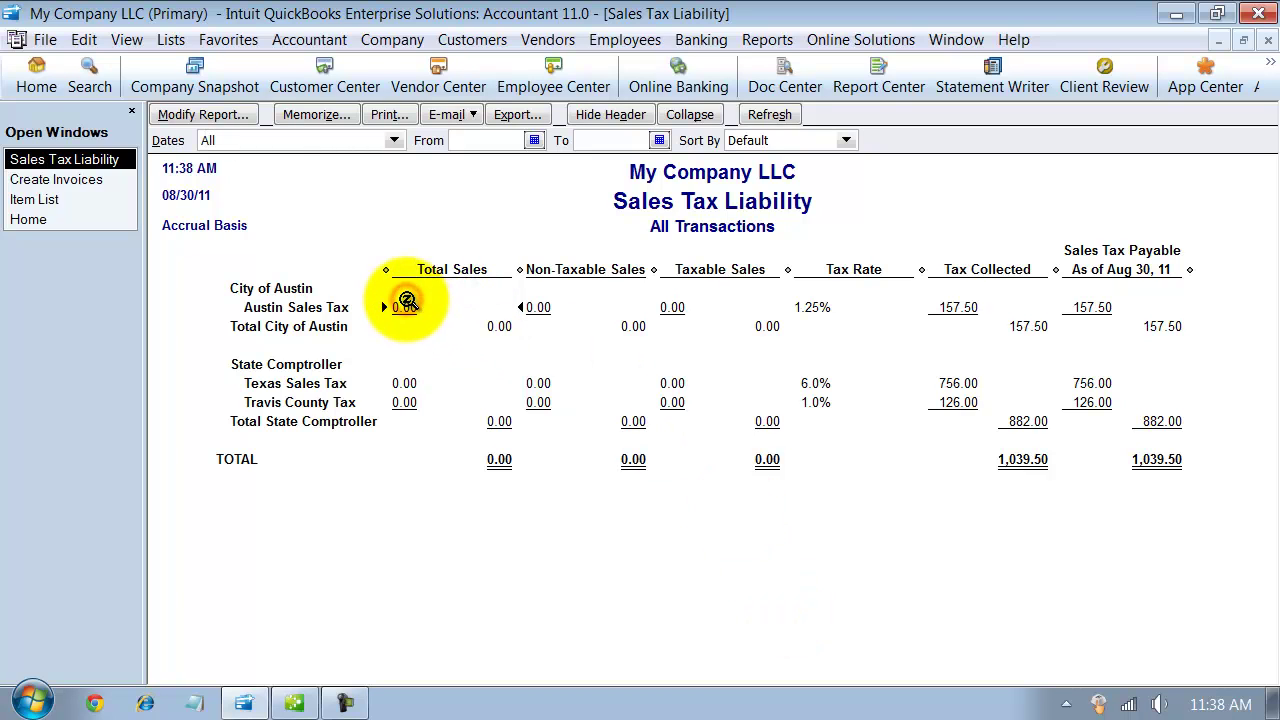
left_click(202, 116)
left_click(562, 153)
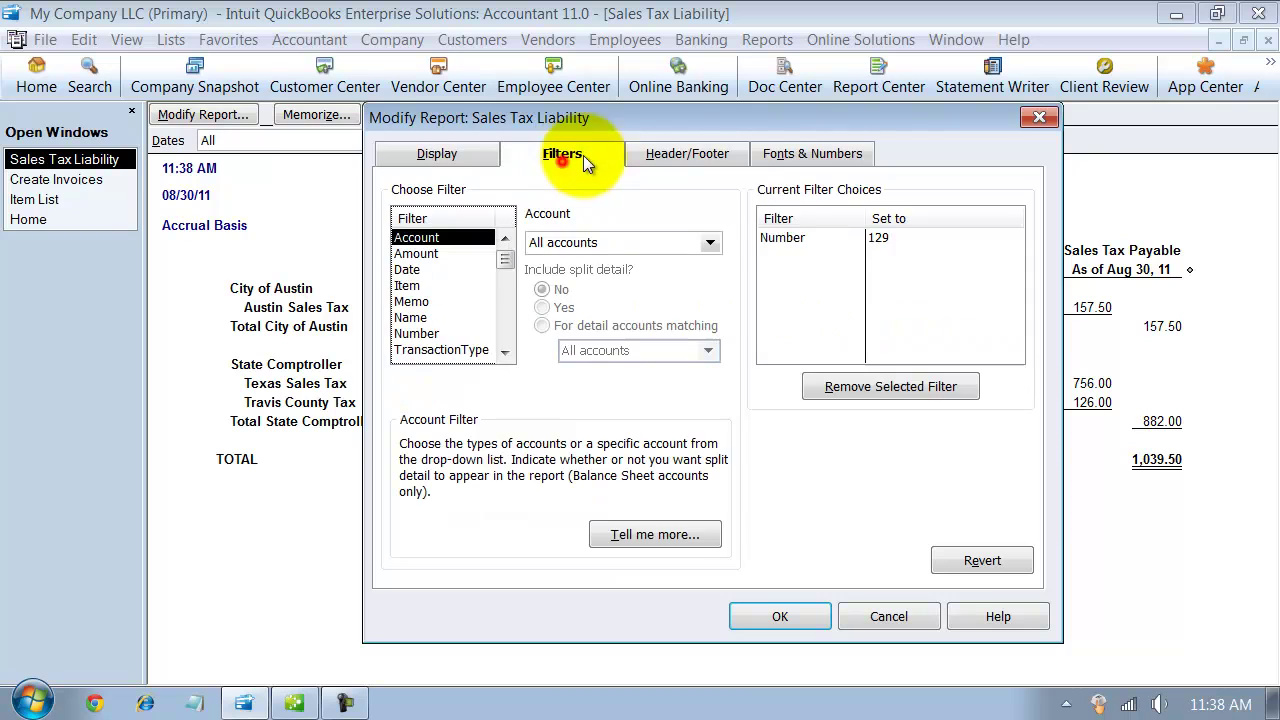
left_click(840, 237)
left_click(895, 387)
left_click(432, 153)
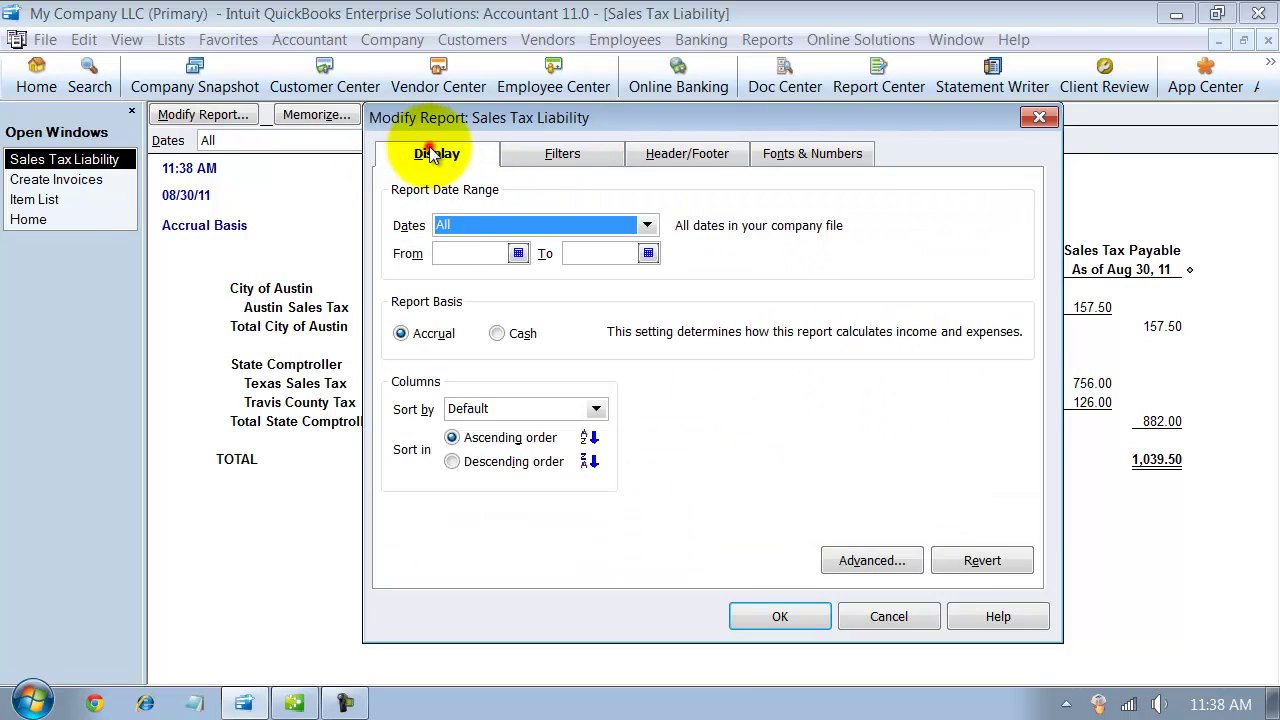
left_click(780, 616)
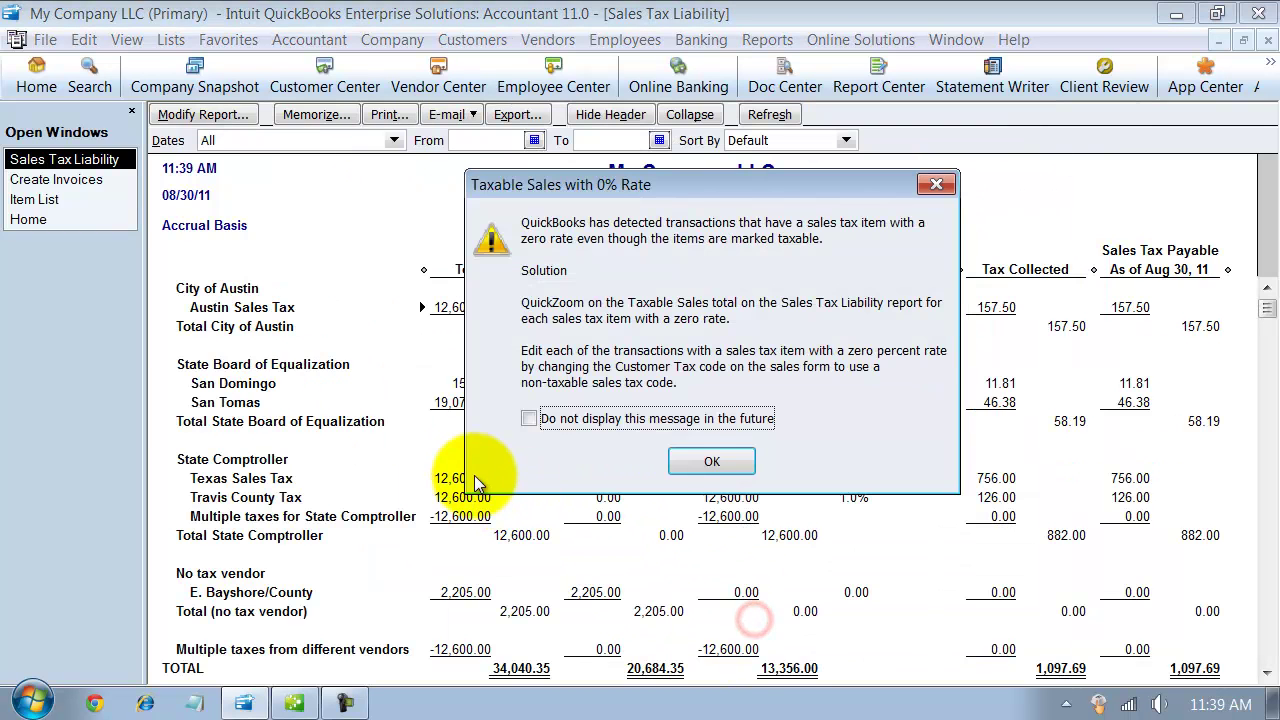
left_click(690, 468)
left_click_drag(557, 269, 490, 272)
left_click(599, 241)
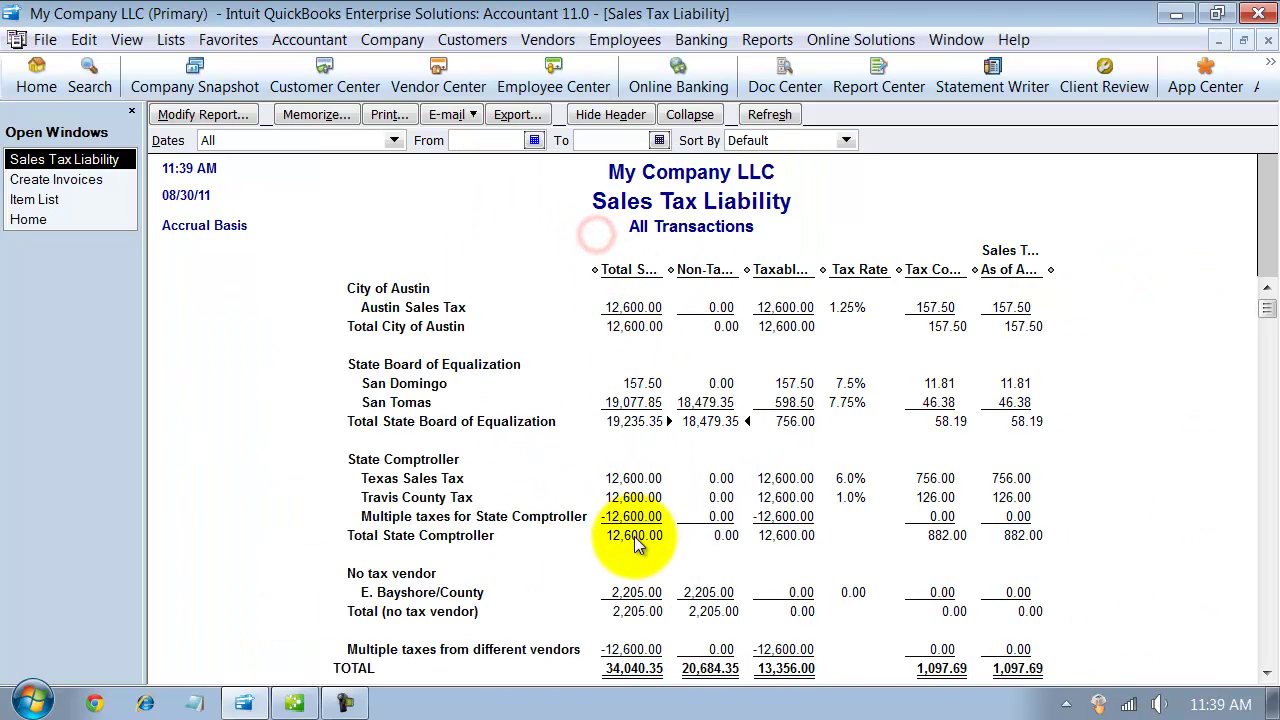
Step: Widen all the amount columns of the Sales Tax Liability report together
left_click(645, 307)
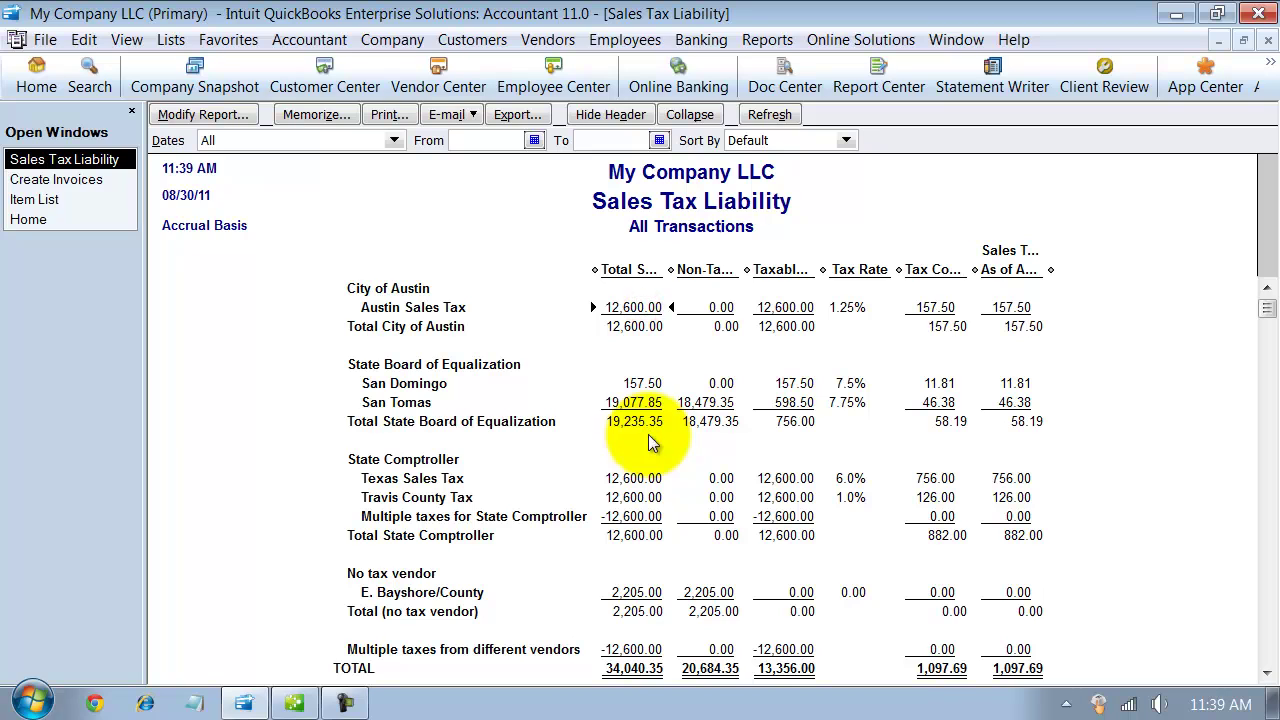
left_click_drag(677, 283, 719, 271)
left_click(600, 241)
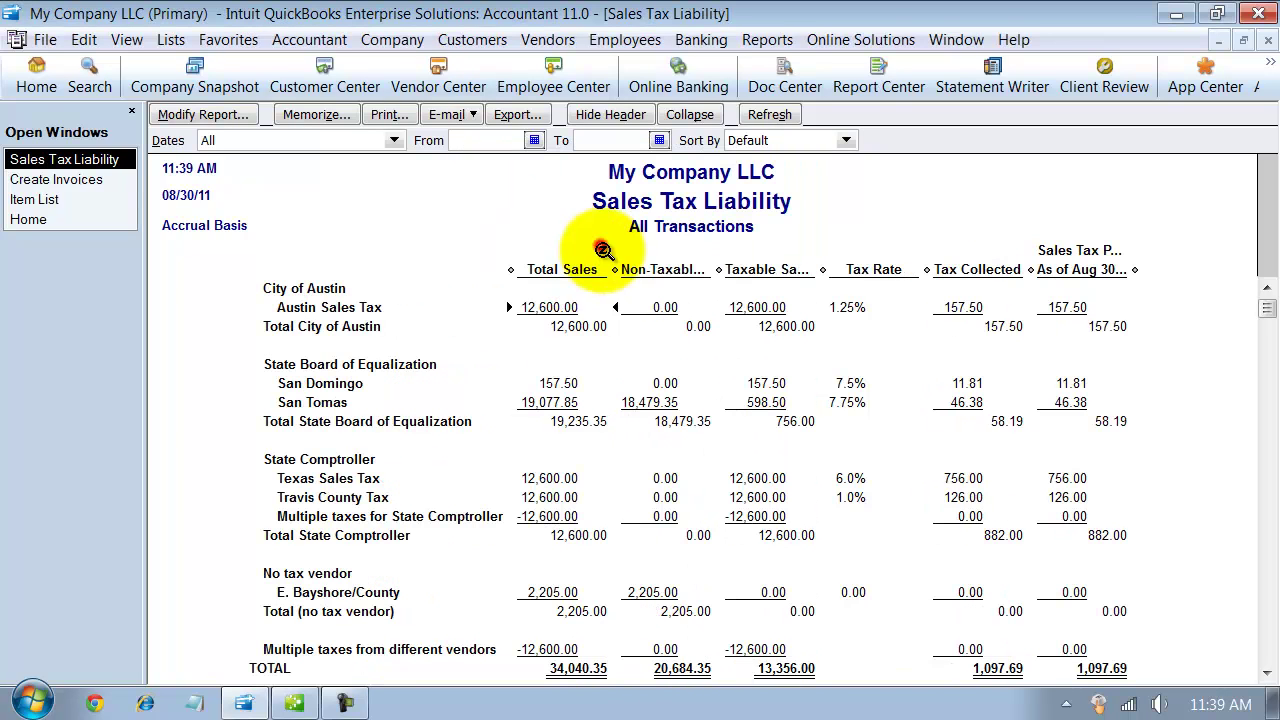
Step: Examine the Total Sales amounts of Austin Sales Tax, Travis County Tax and Texas Sales Tax in the report
left_click(570, 307)
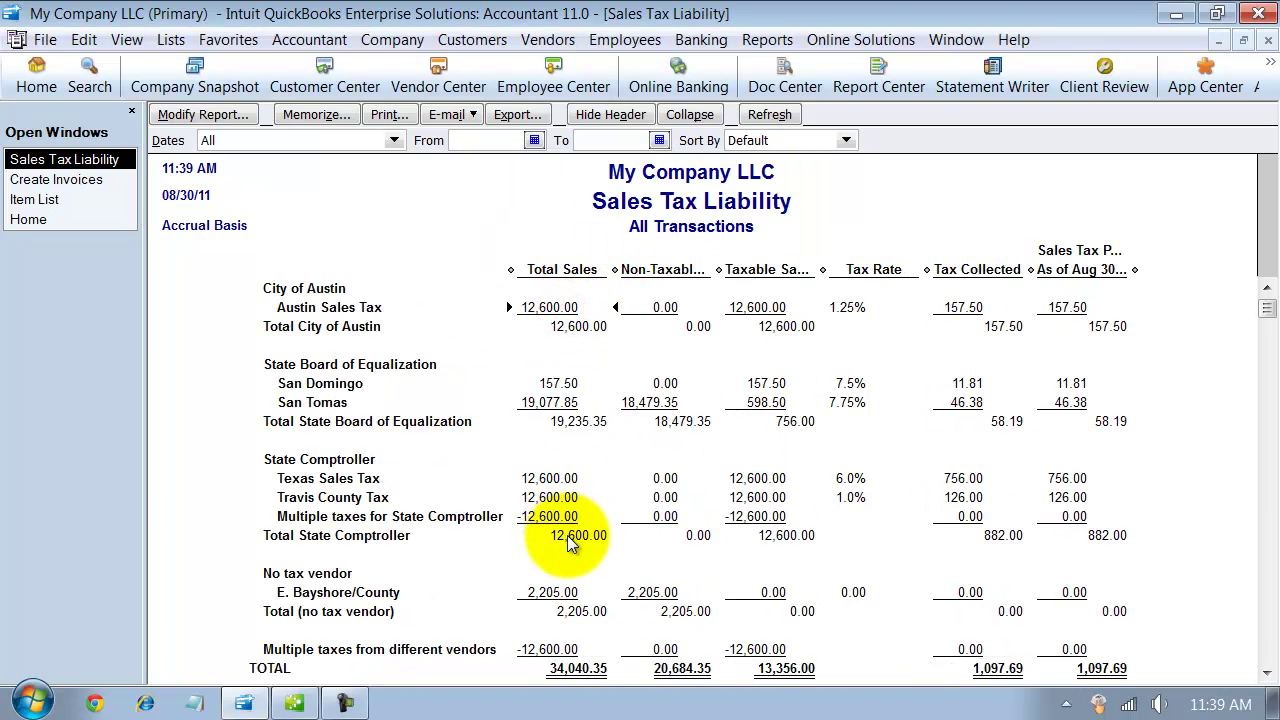
left_click(560, 498)
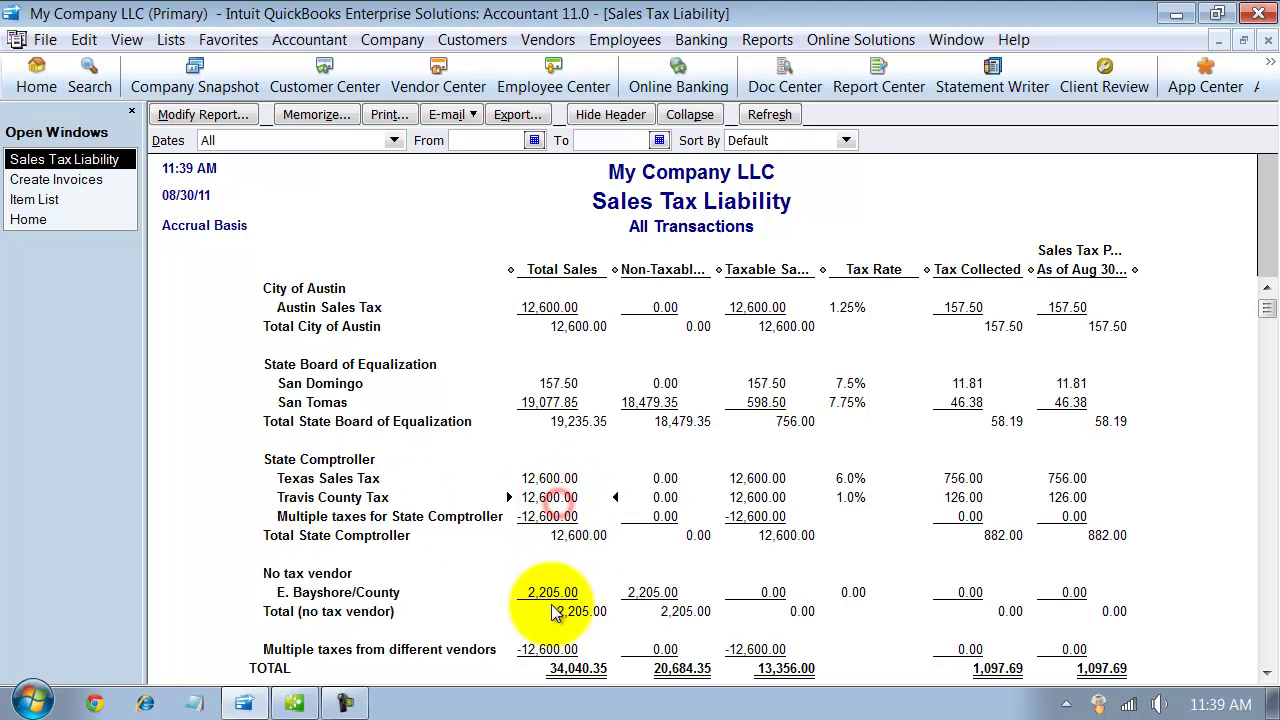
left_click(535, 478)
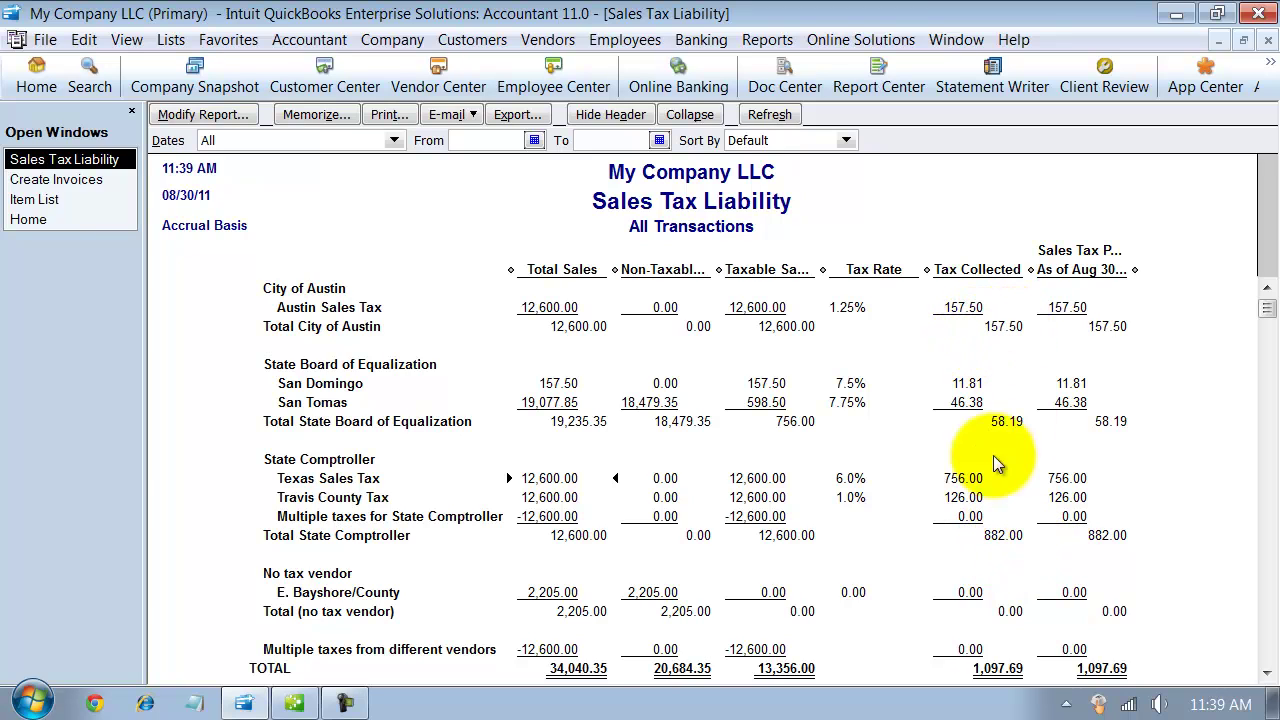
Step: Compare the tax charged on the Texas Tax invoice with the tax collected for each agency in the Sales Tax Liability report
left_click(105, 185)
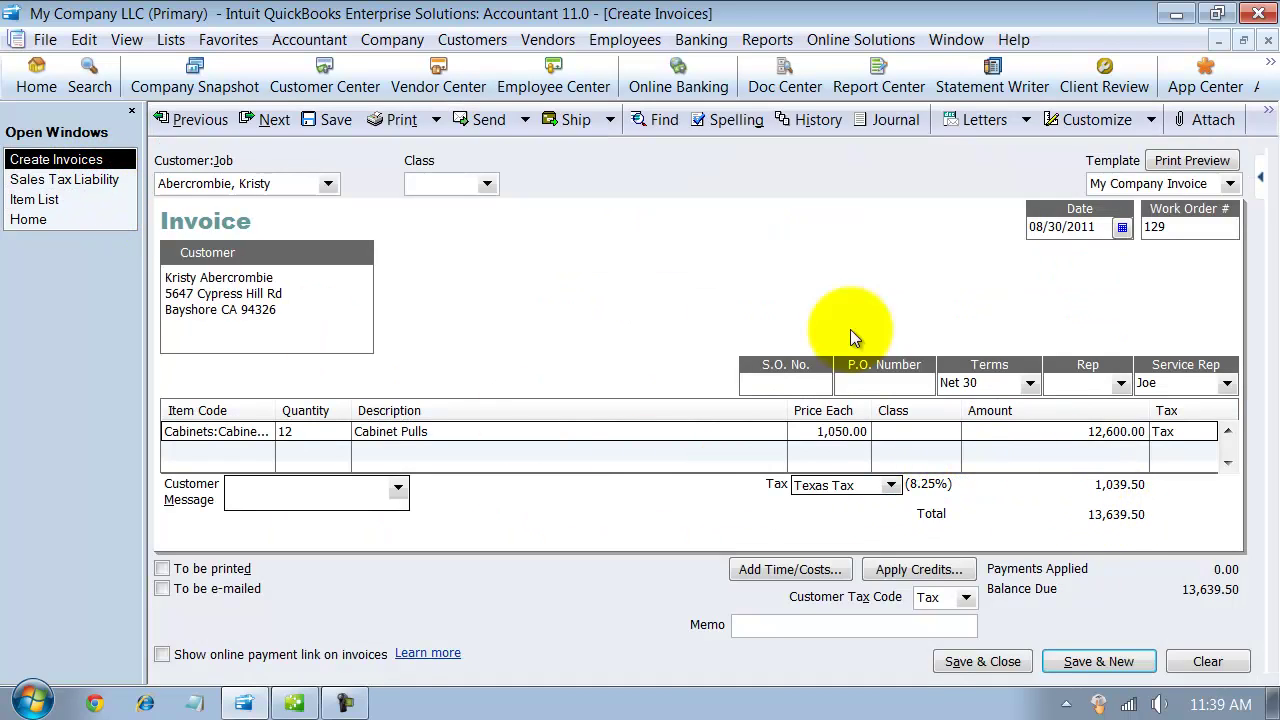
left_click(58, 183)
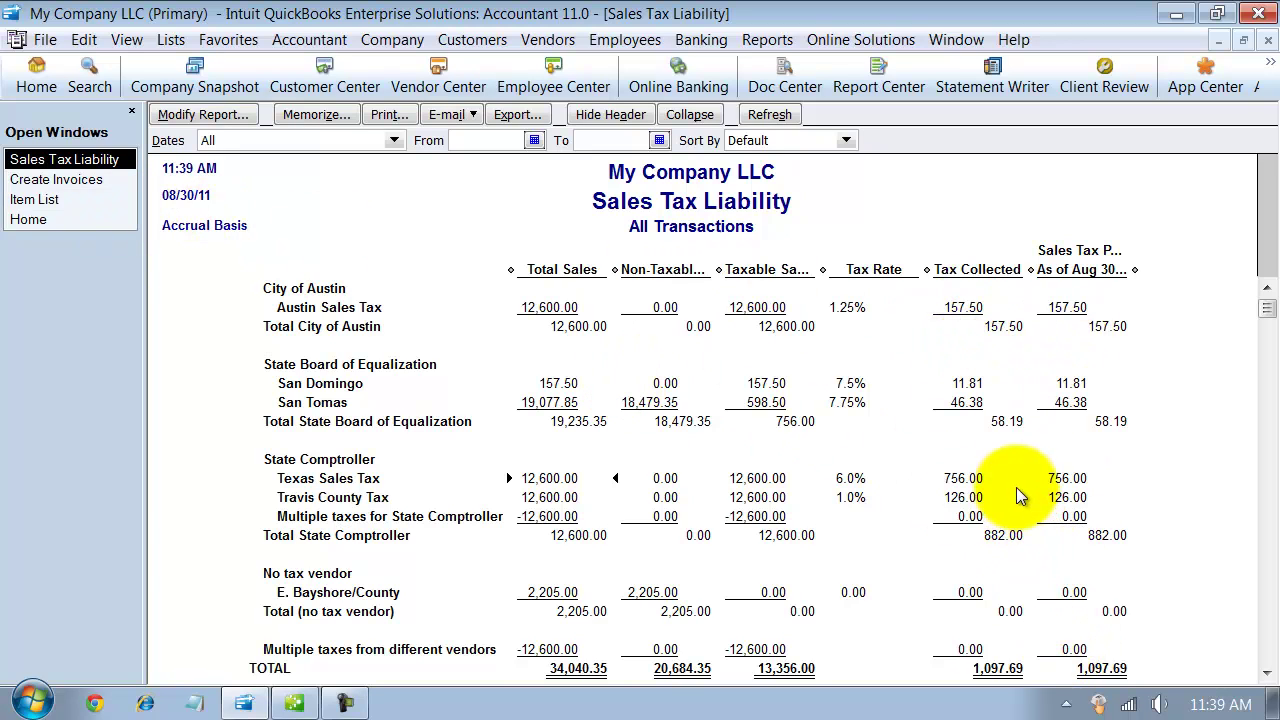
left_click(58, 181)
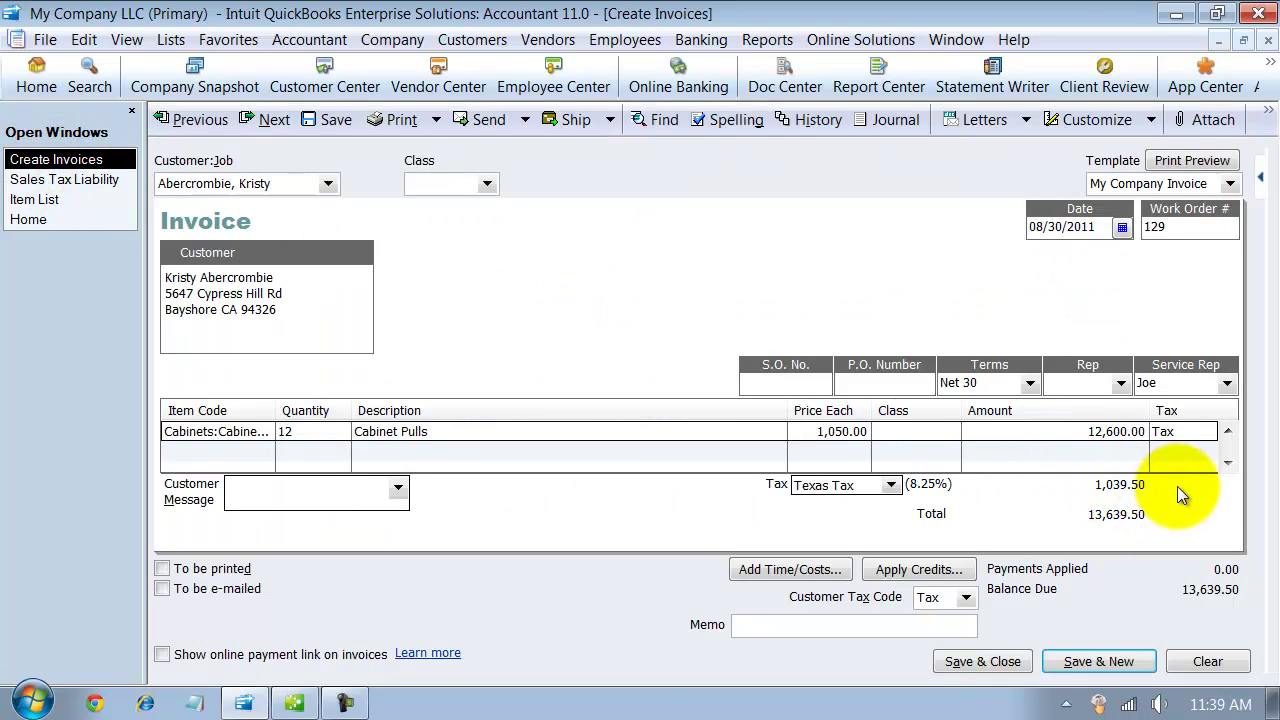
left_click(62, 180)
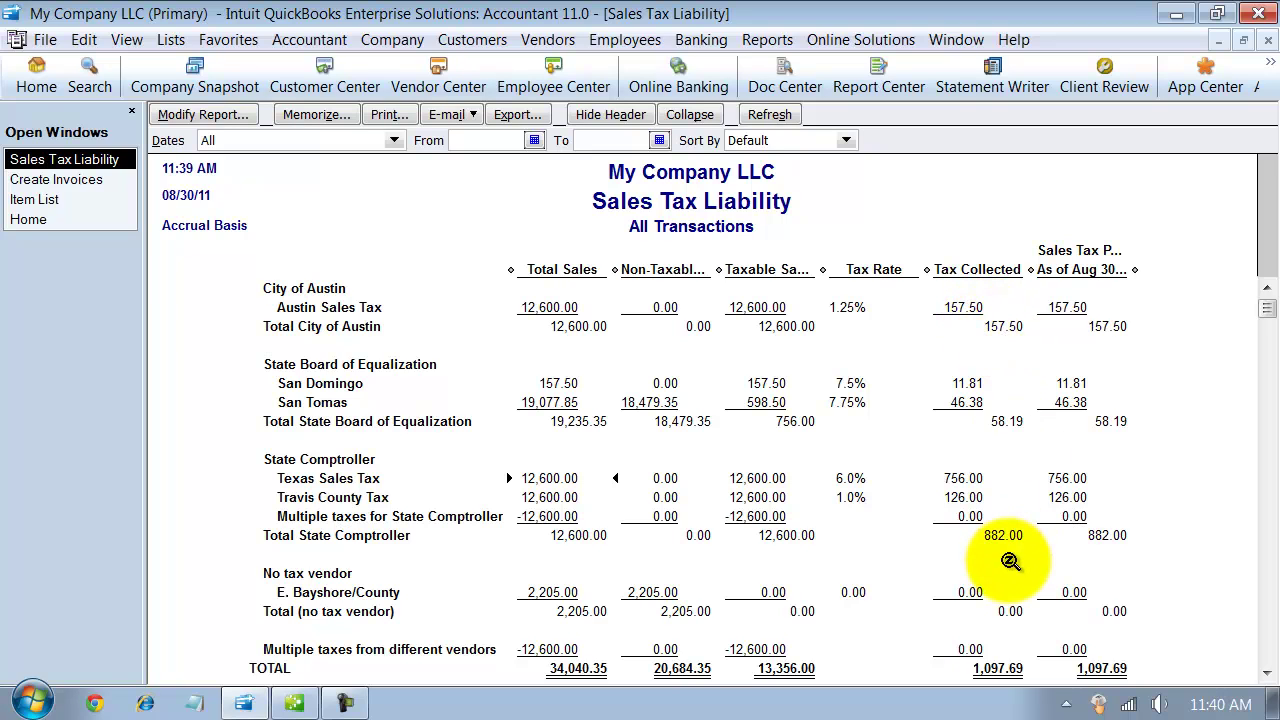
Step: Narrow all the amount columns of the Sales Tax Liability report together
left_click_drag(1035, 269, 1000, 266)
left_click(576, 238)
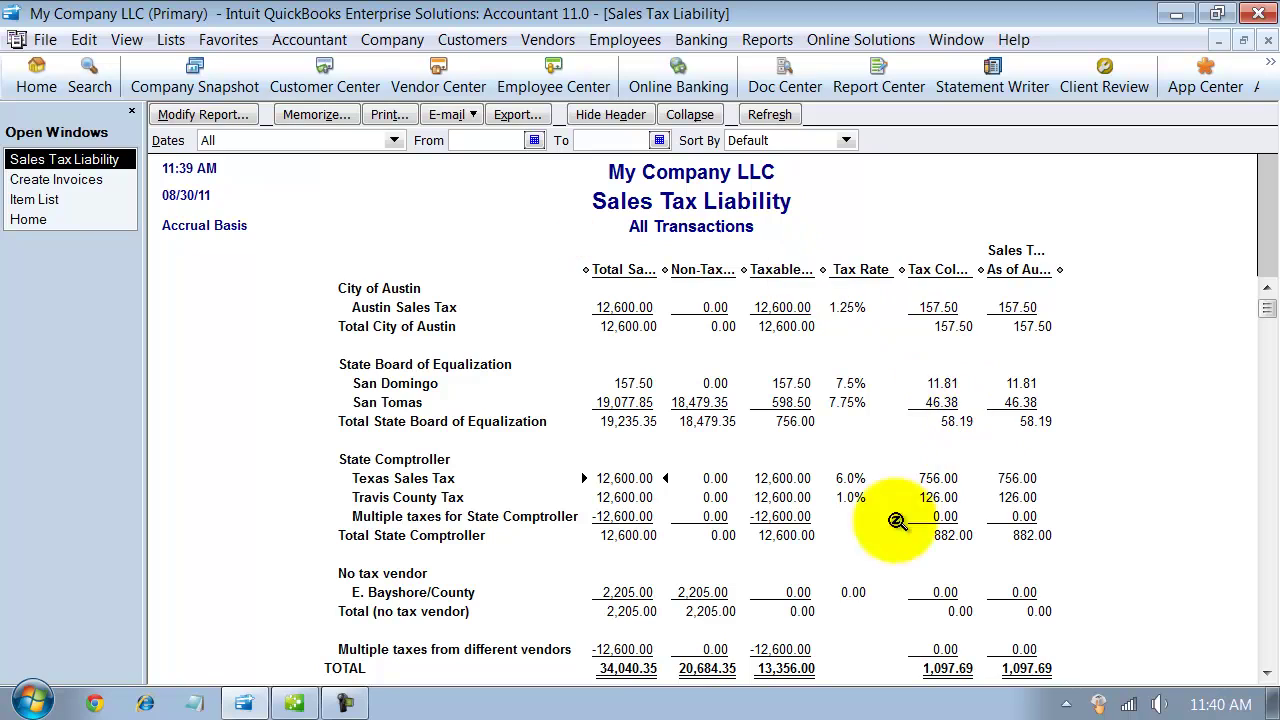